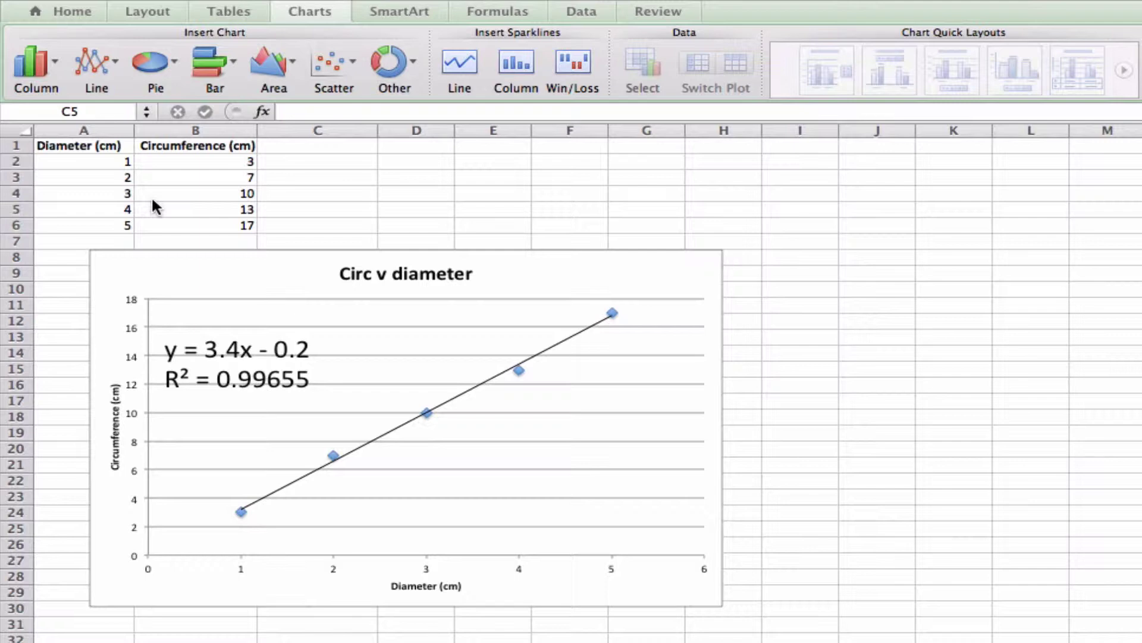
Change the B1 header to "Experimental Circumference (cm)" and widen column B to fit it.
click(188, 145)
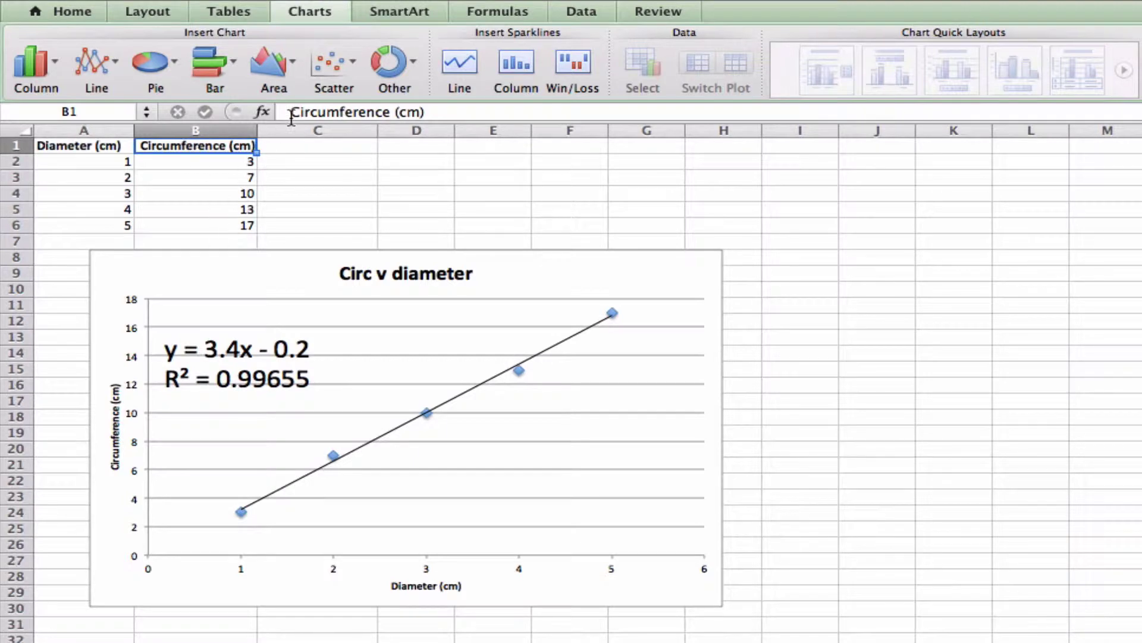
click(291, 113)
text(Experimen)
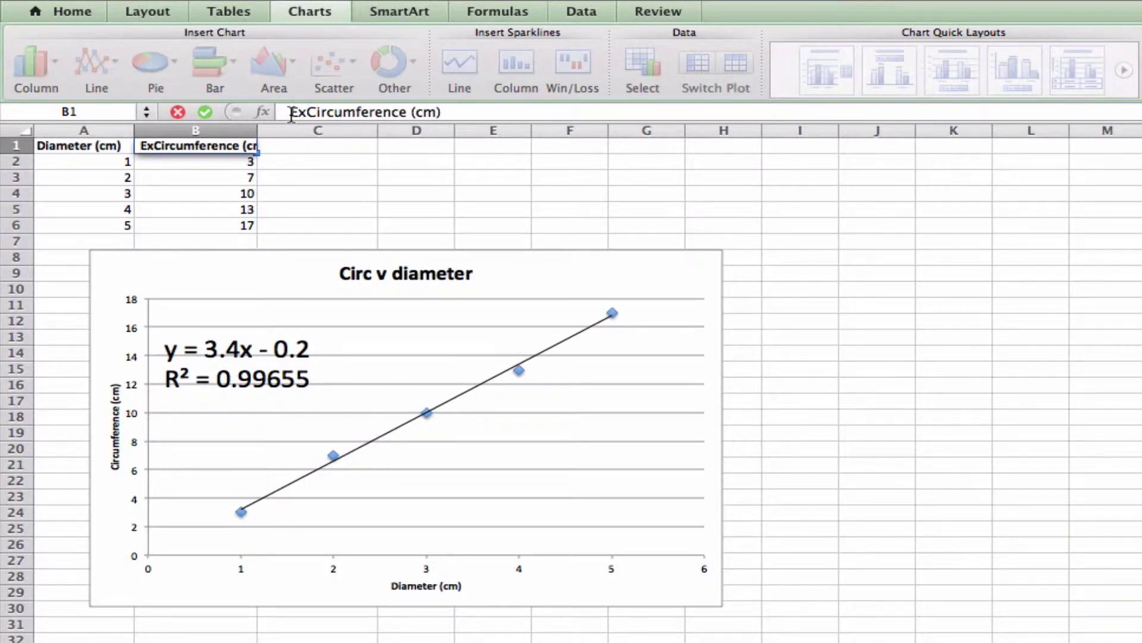
text(tal)
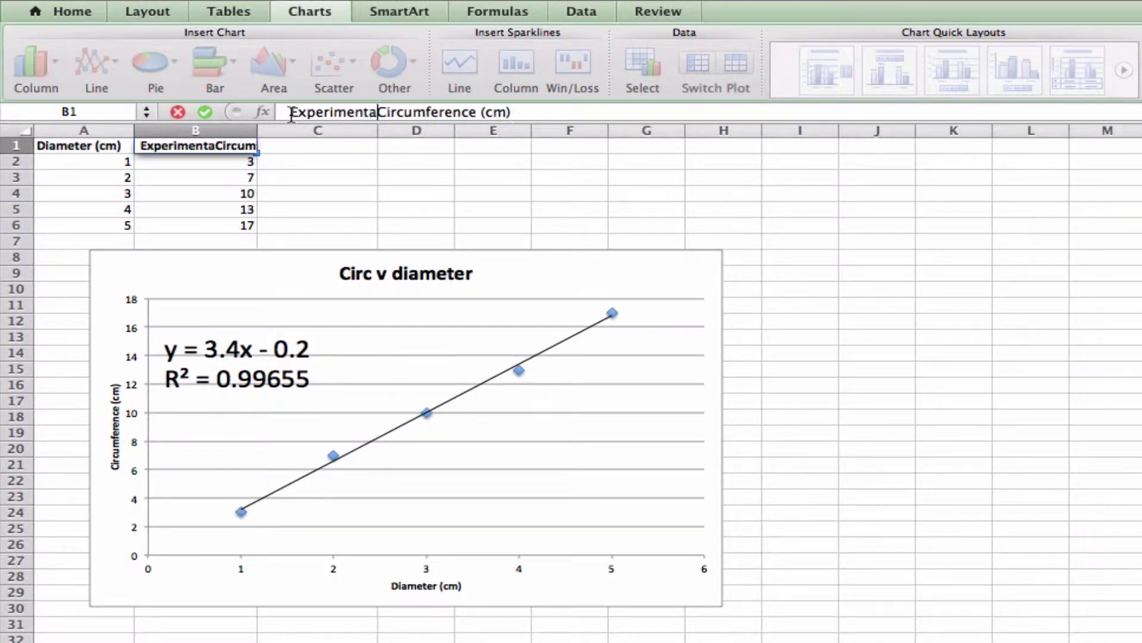
click(384, 150)
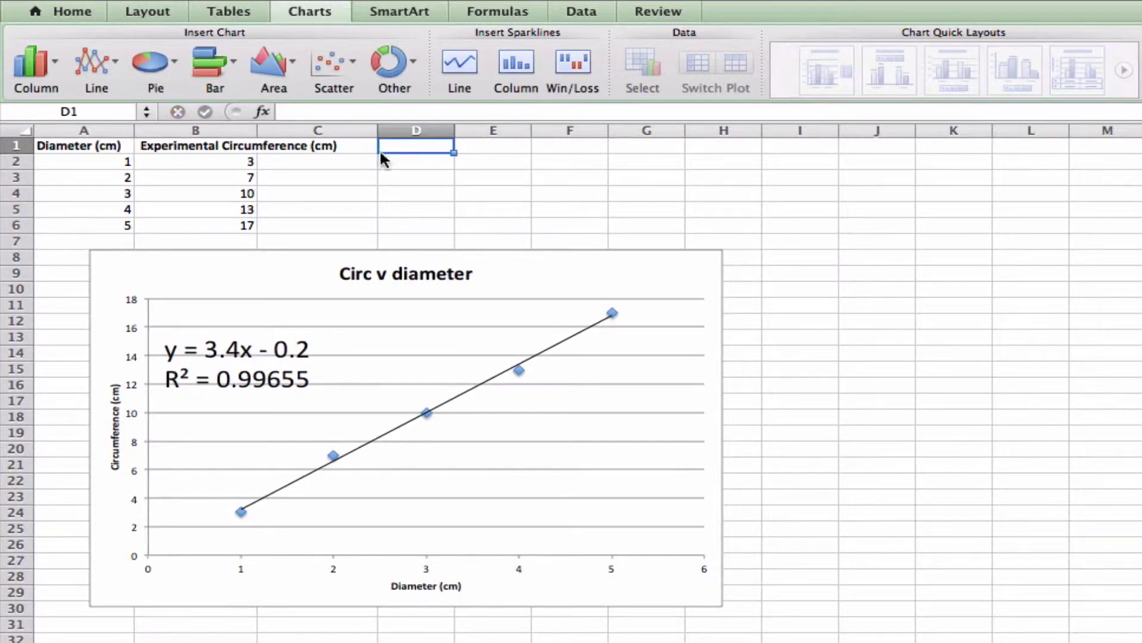
drag(257, 132, 342, 130)
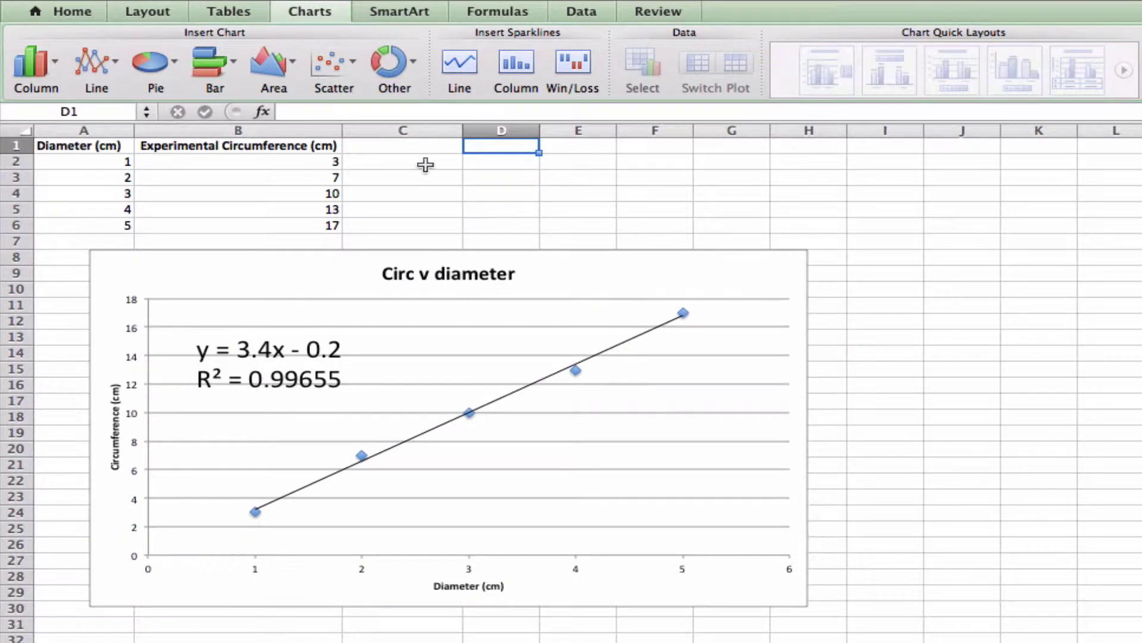
Add the header "Theoretical circumference (cm)" in C1 and widen column C to fit it.
click(403, 146)
text(T)
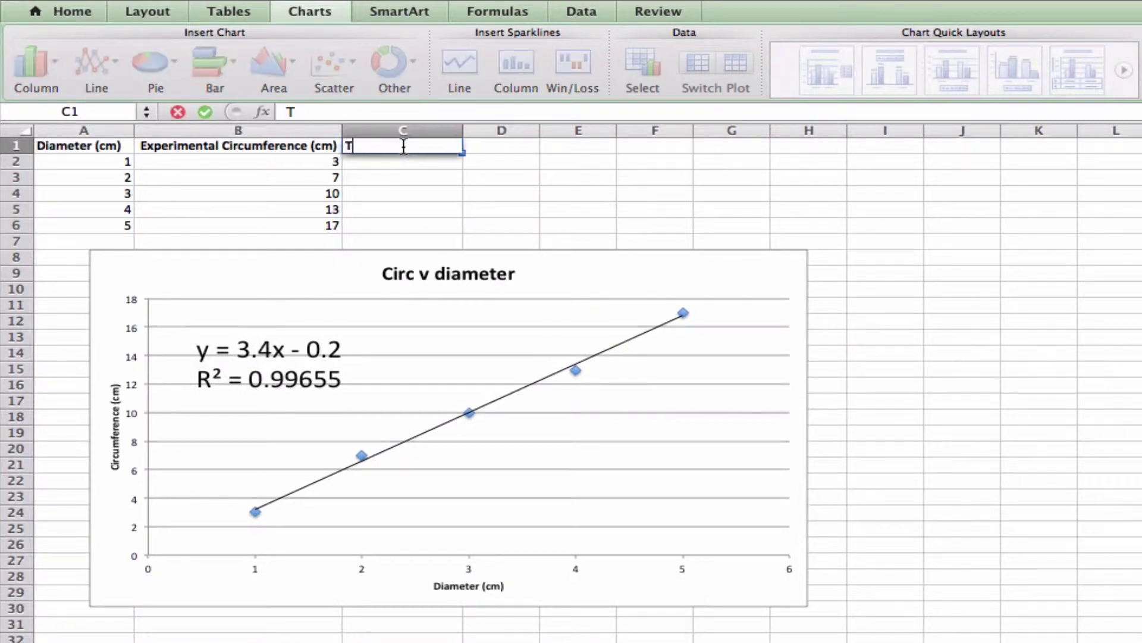
text(heoretical)
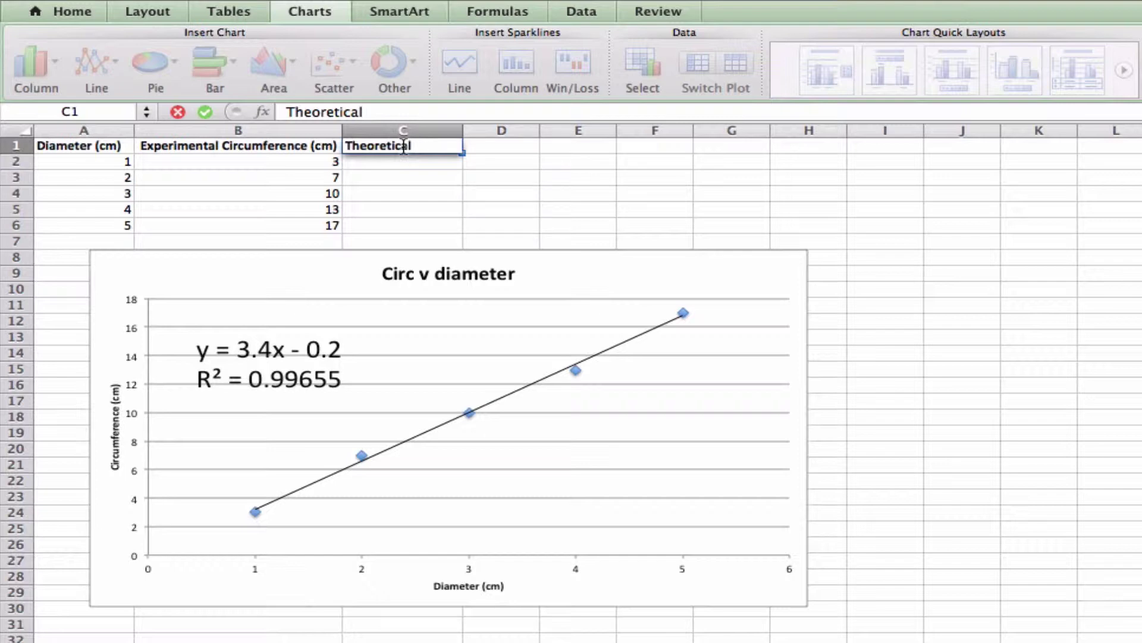
text( circumferenc)
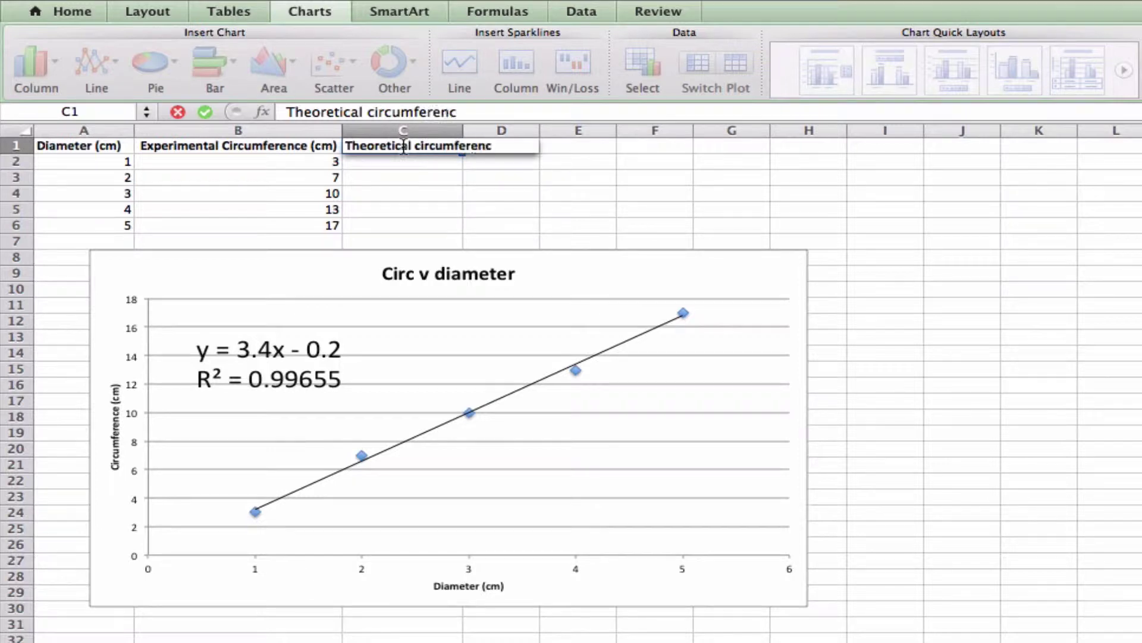
text(e (cm))
click(501, 191)
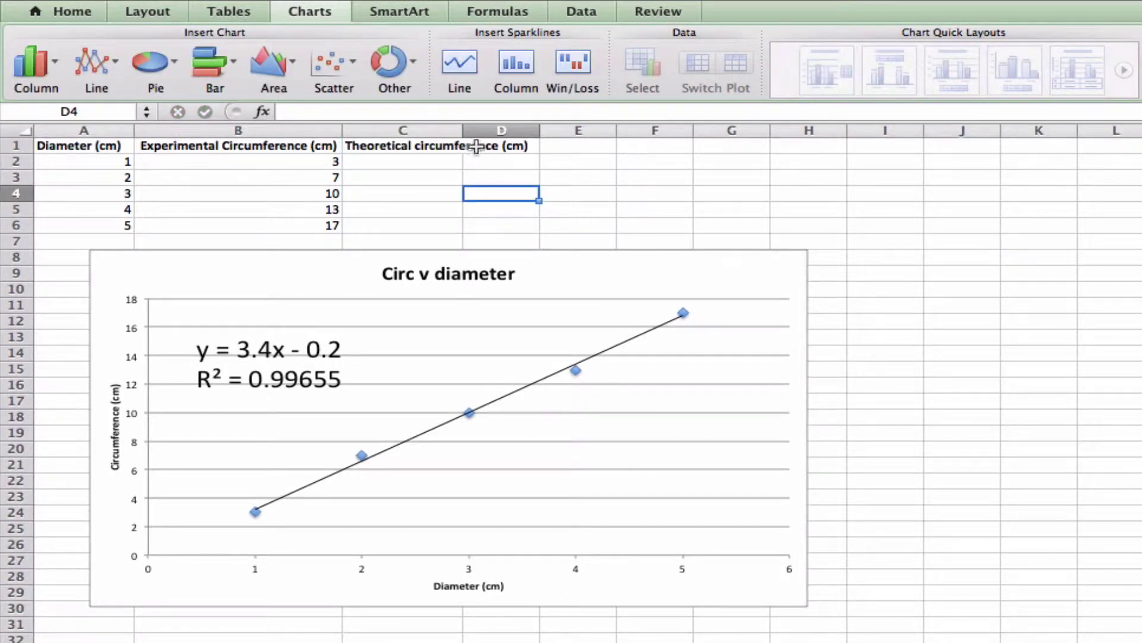
drag(463, 130, 540, 123)
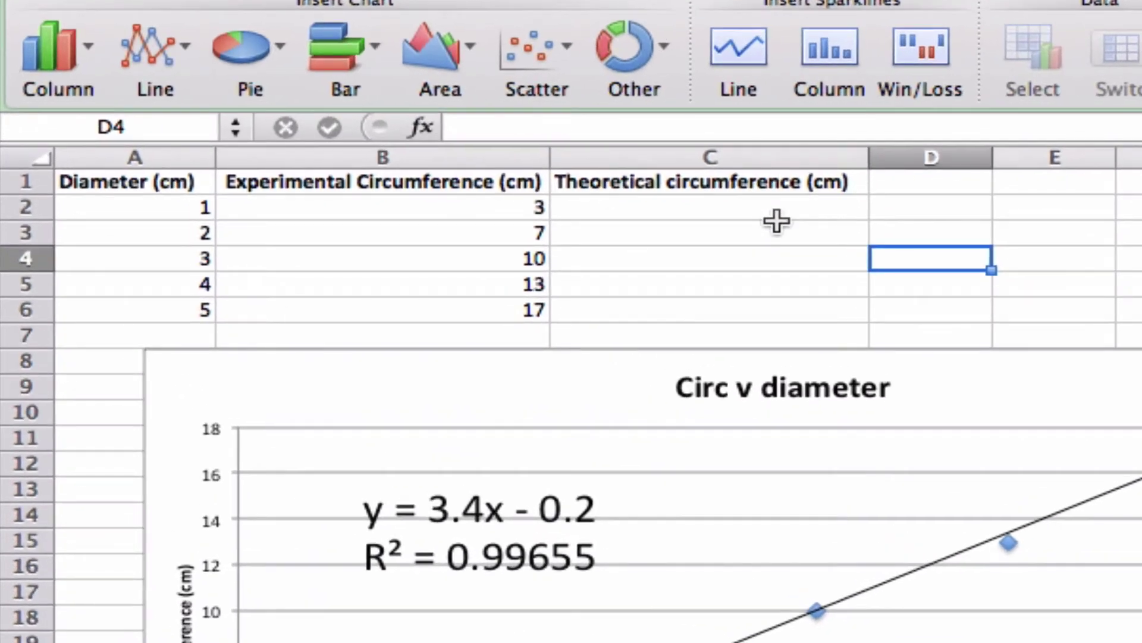
Begin a formula in C2 with the PI function, =PI().
click(807, 206)
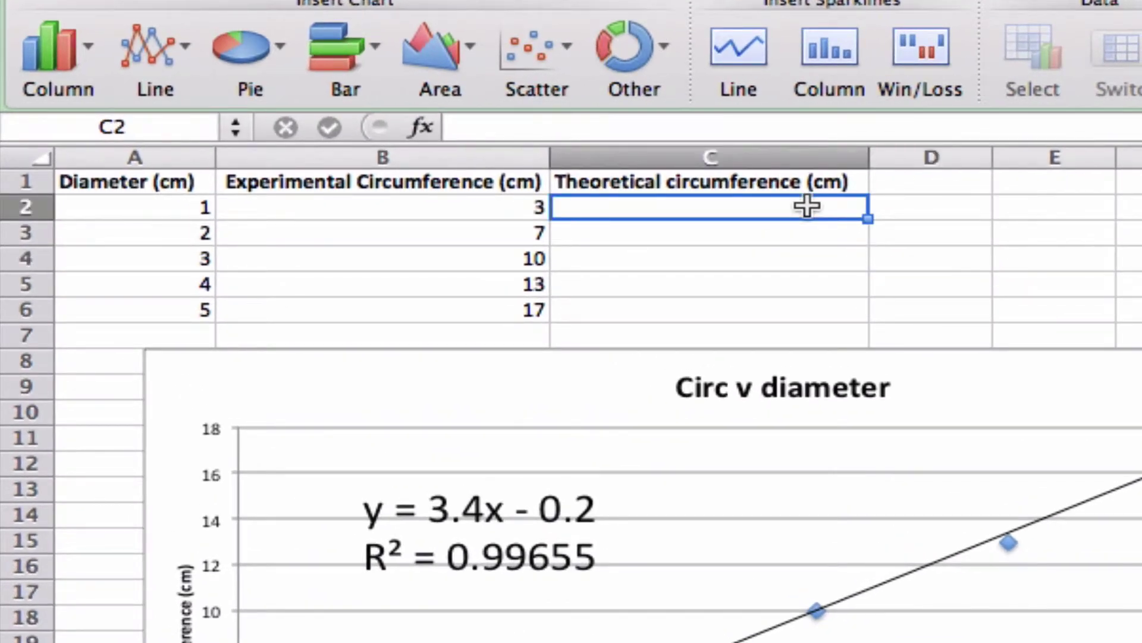
text(=)
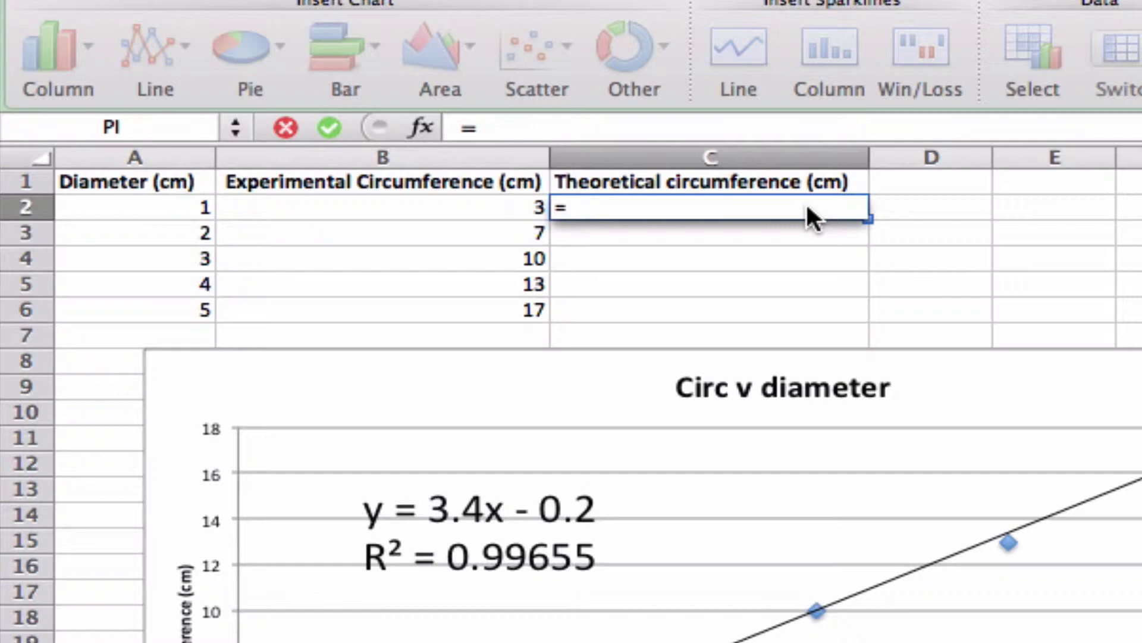
text(pl)
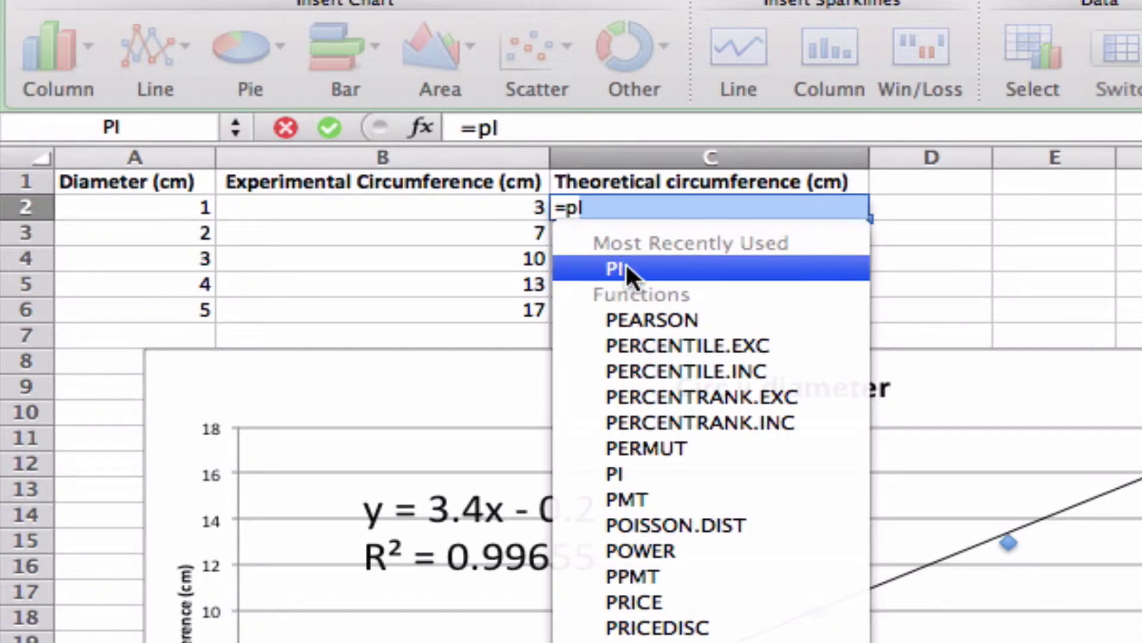
double_click(645, 265)
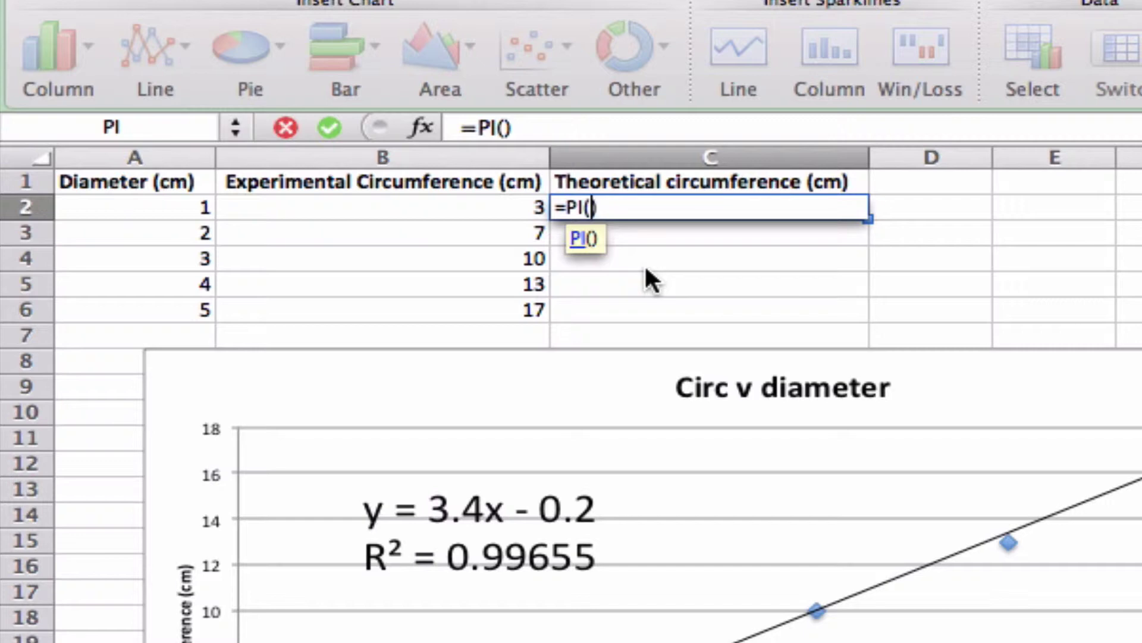
click(645, 263)
click(611, 213)
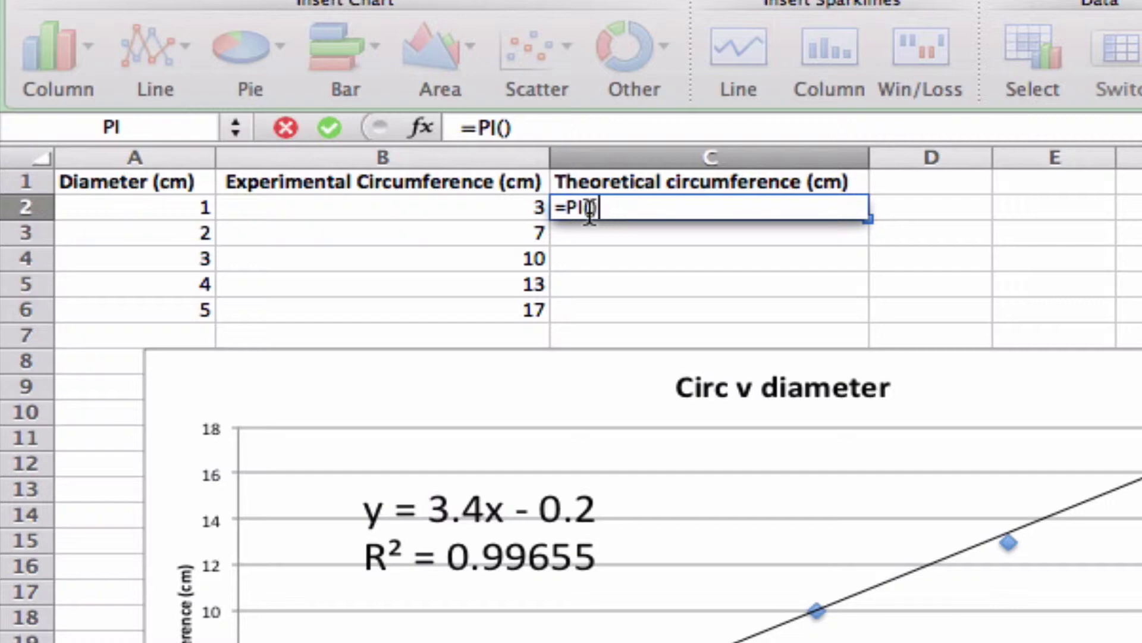
click(595, 209)
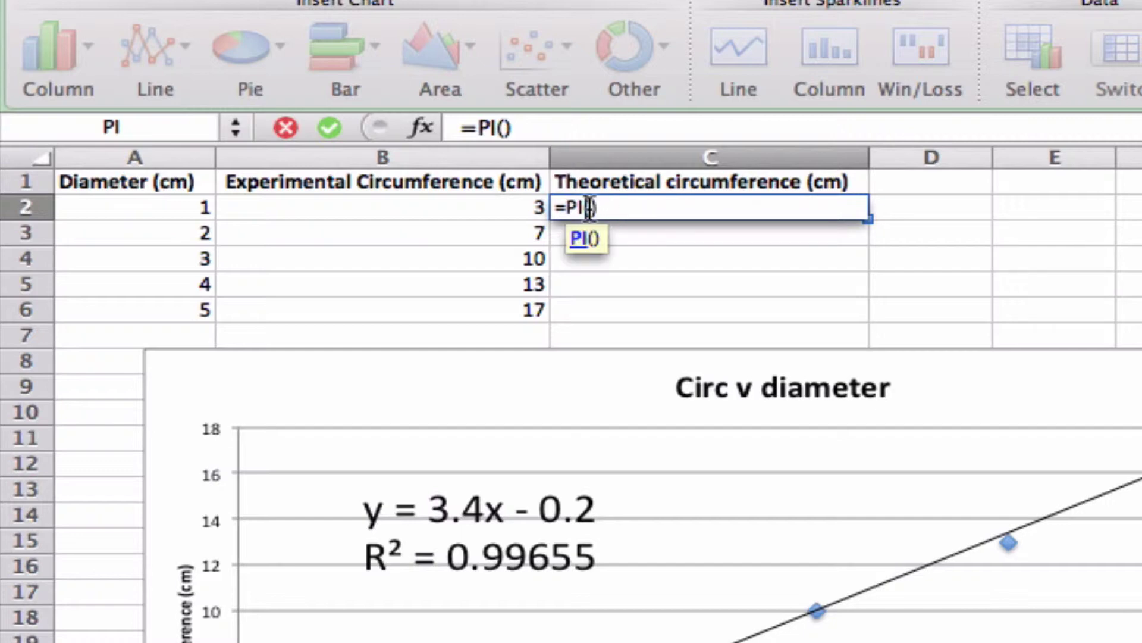
Try to enter the C2 formula with 1 as the function's argument, =PI(1).
text(1)
key(BackSpace)
text(1)
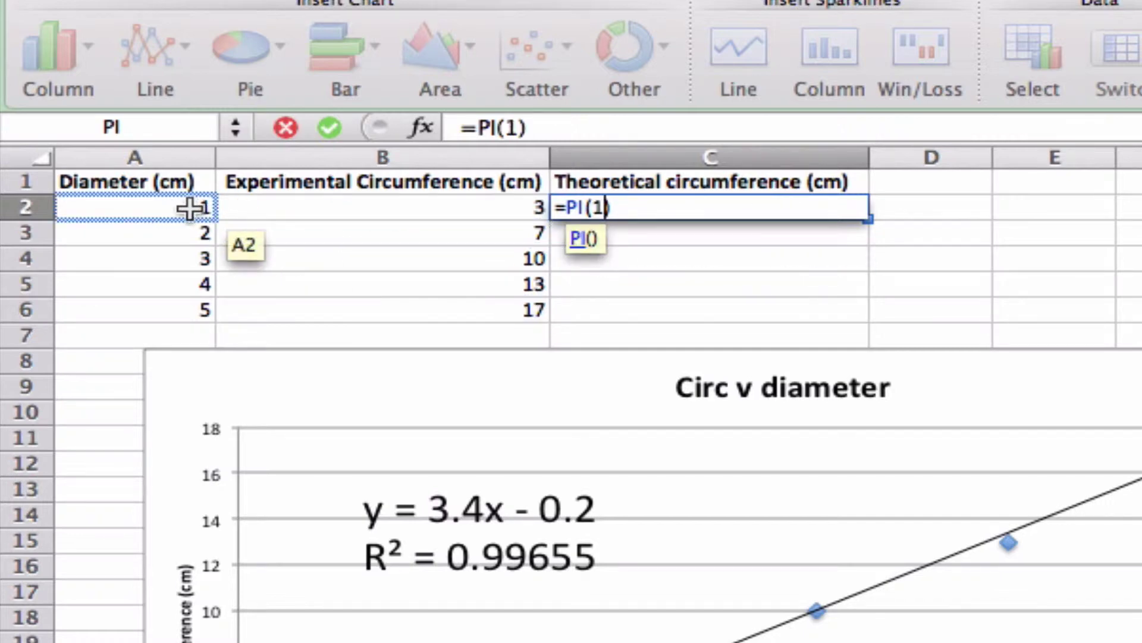
key(Return)
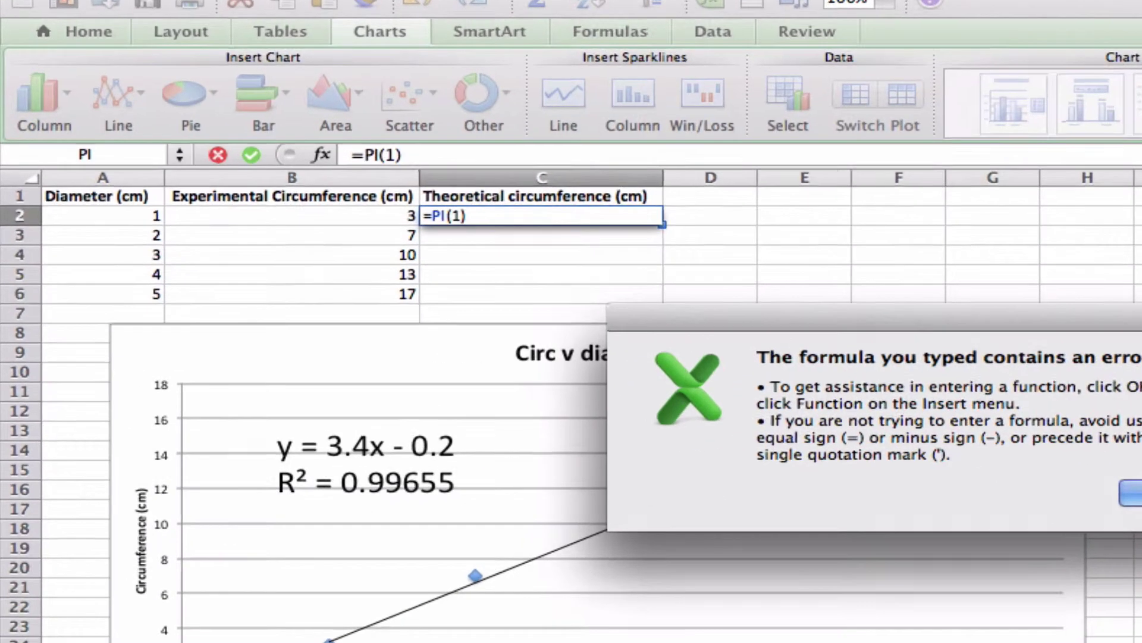
click(978, 473)
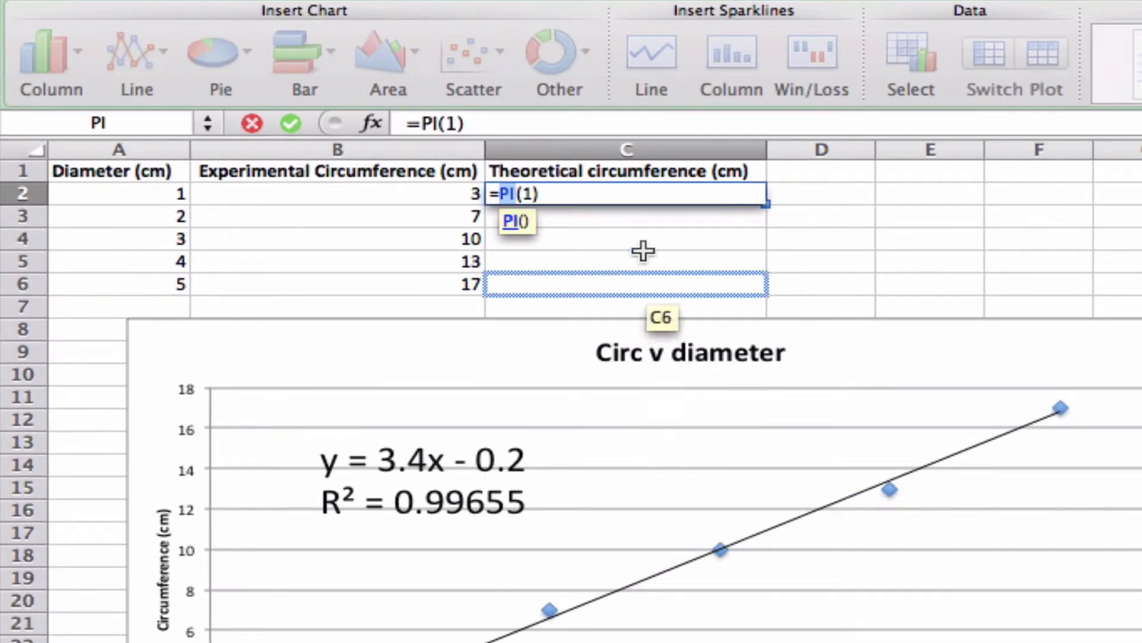
Remove the argument from the PI function in C2 and enter the formula as =PI().
click(591, 198)
key(BackSpace)
key(BackSpace)
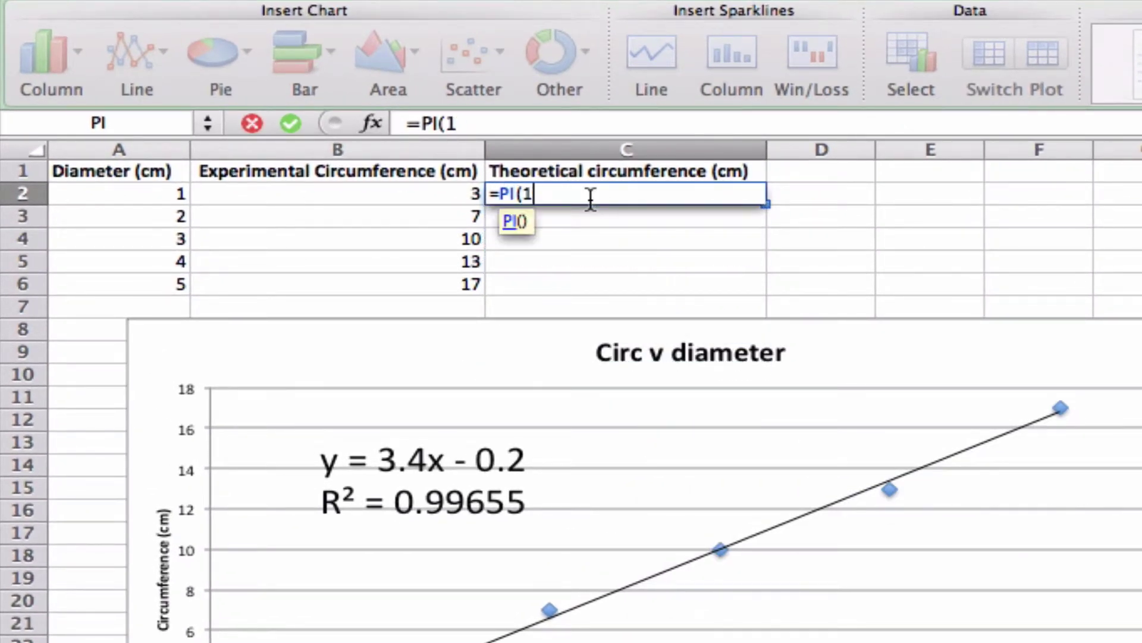
text())
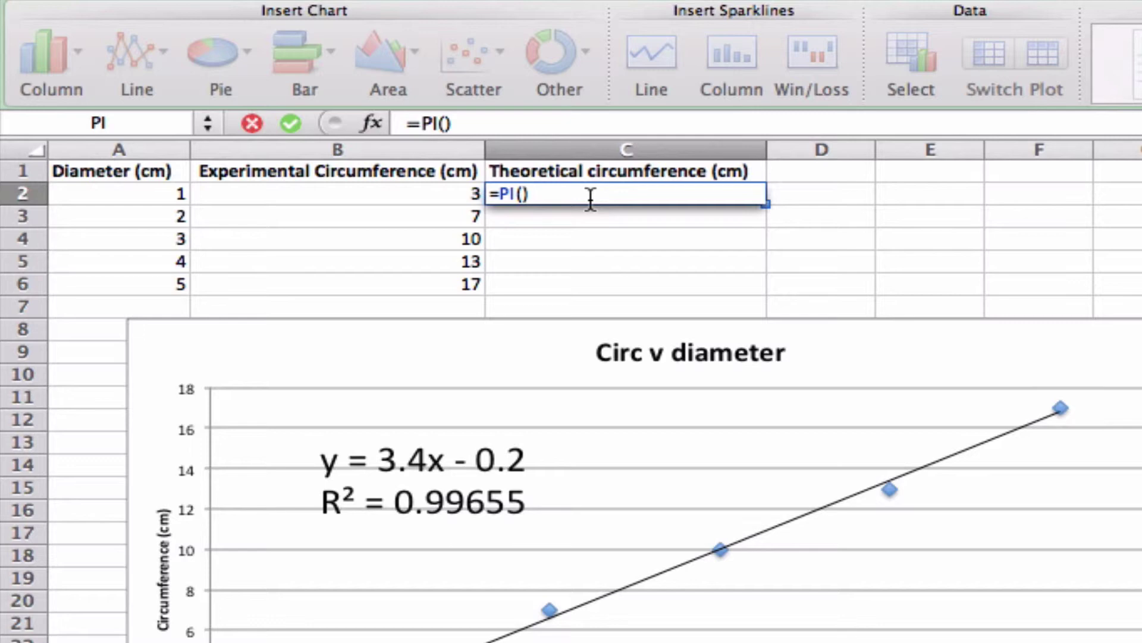
key(Return)
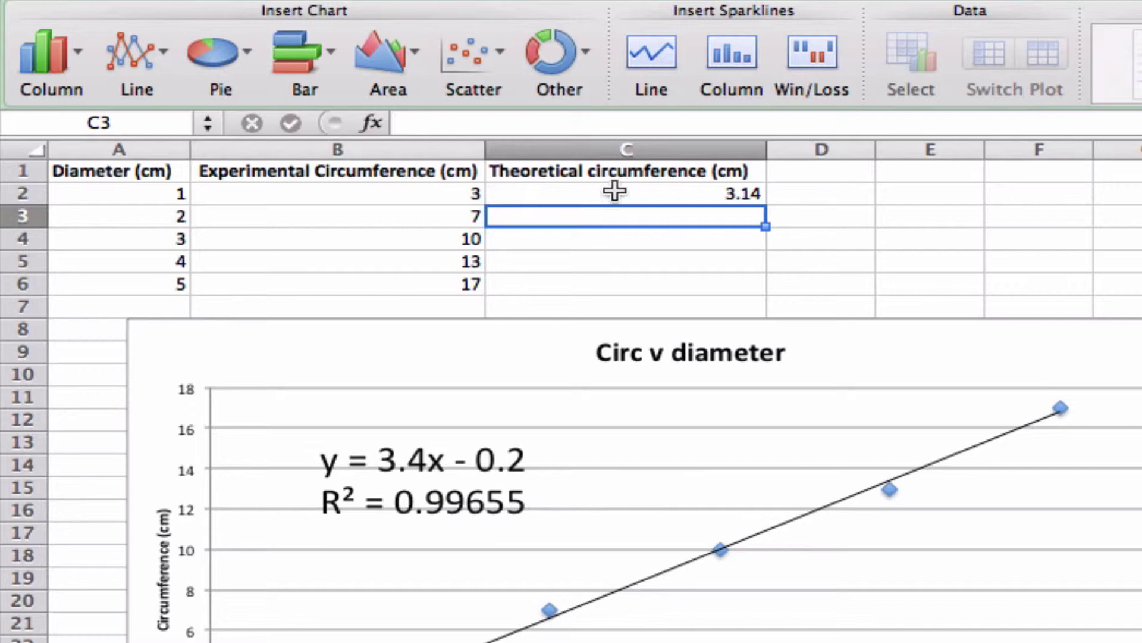
Extend the C2 formula to multiply pi by the diameter in A2, giving =PI()*A2.
click(614, 191)
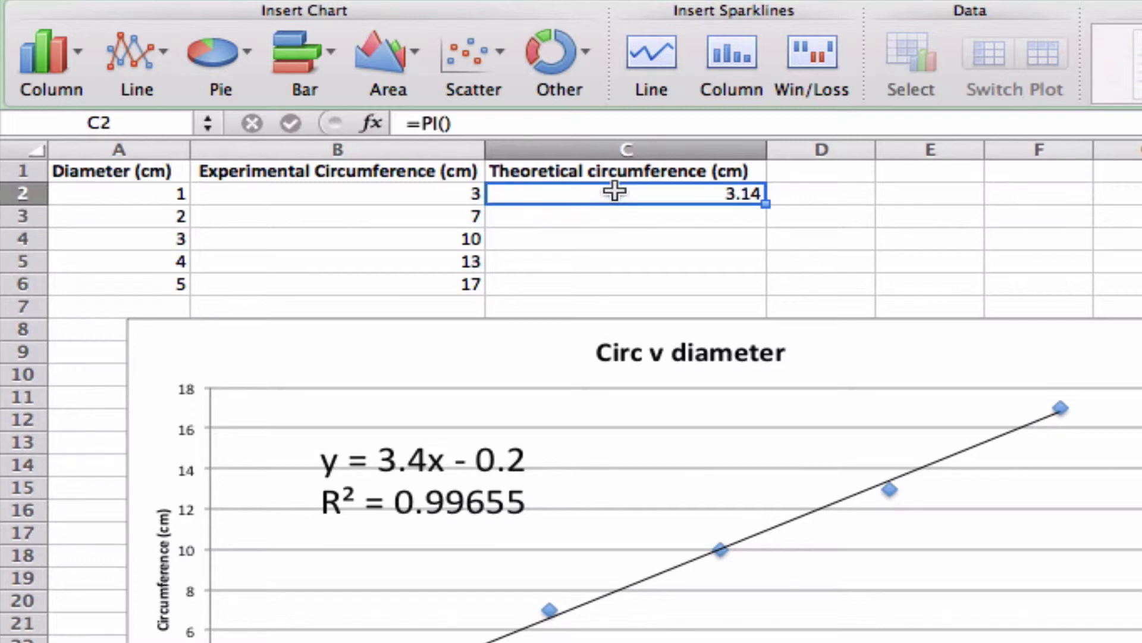
click(486, 125)
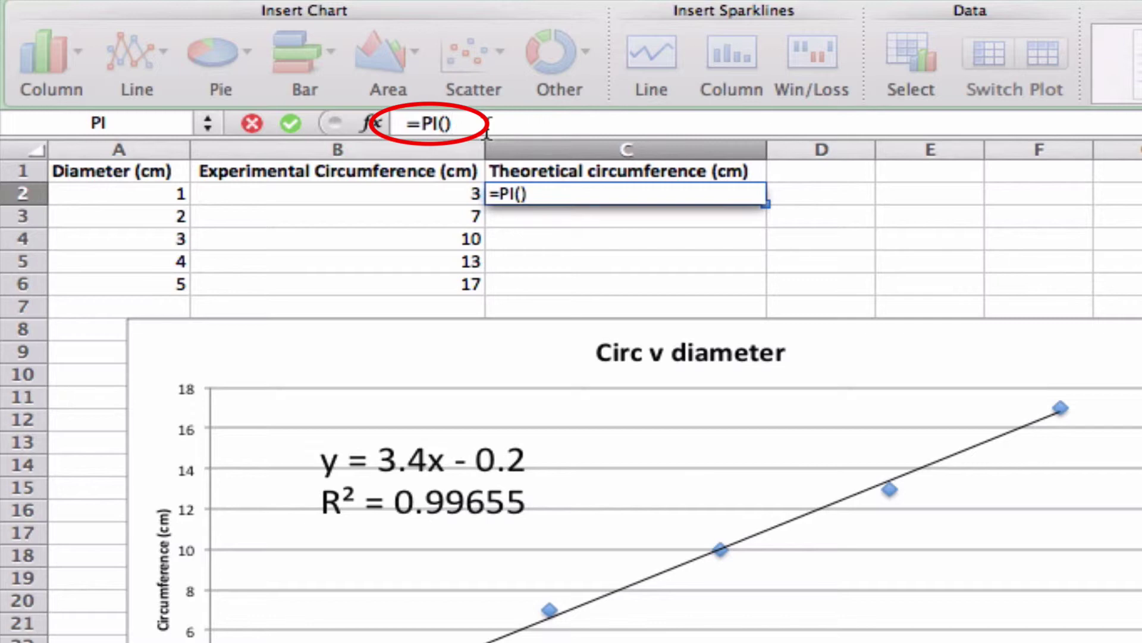
text(*)
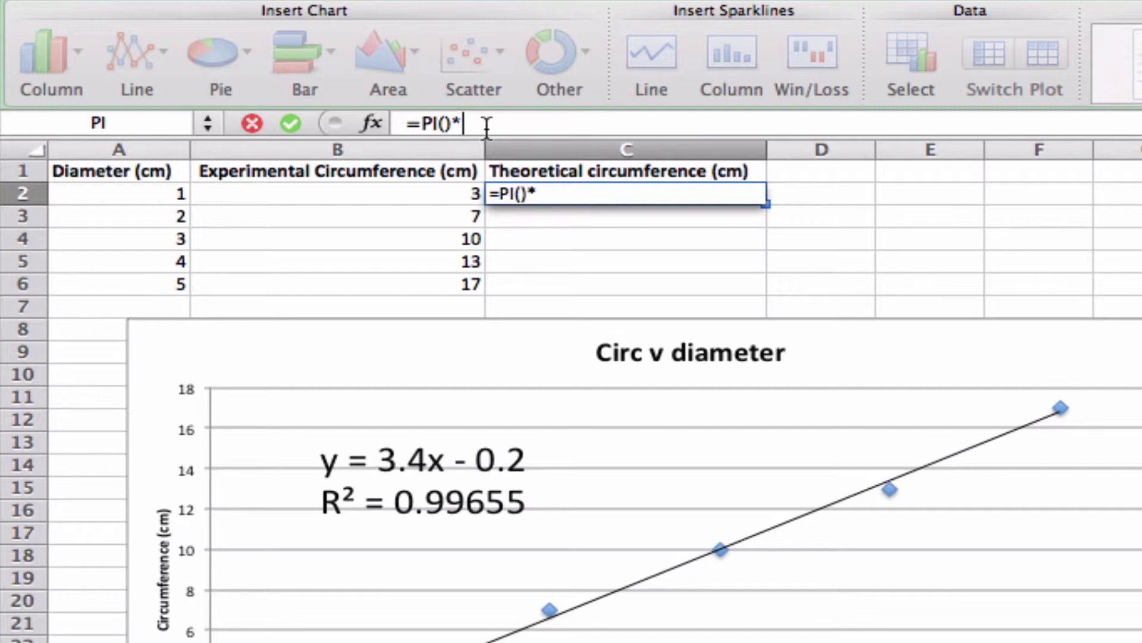
drag(334, 196, 152, 200)
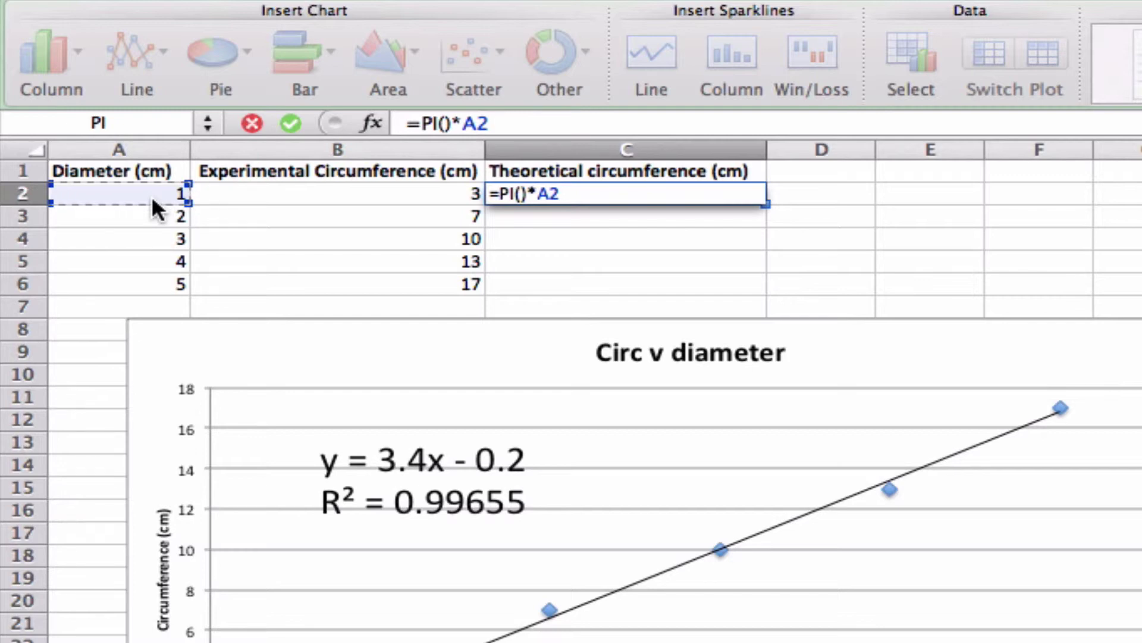
key(Return)
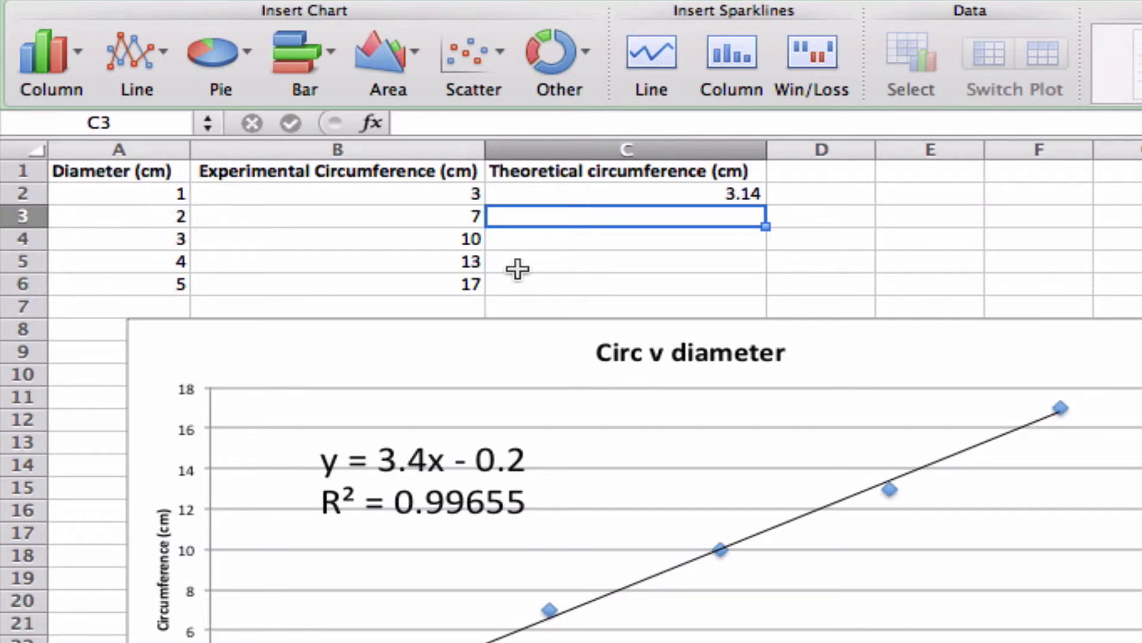
Fill the theoretical circumference formula from C2 down through C6.
click(656, 190)
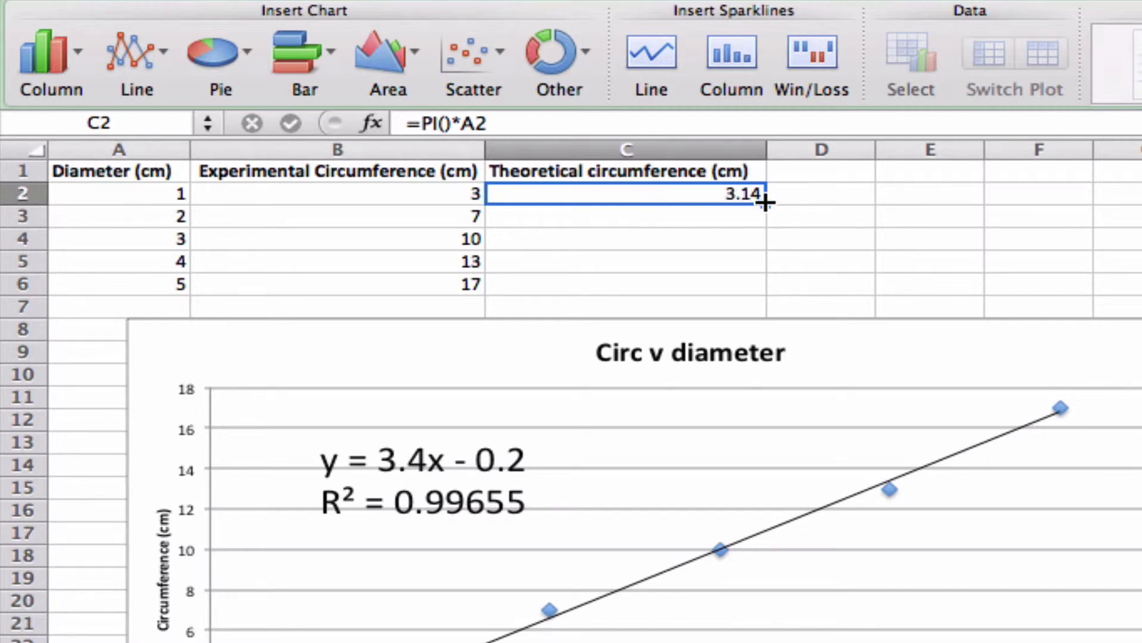
drag(767, 214, 765, 298)
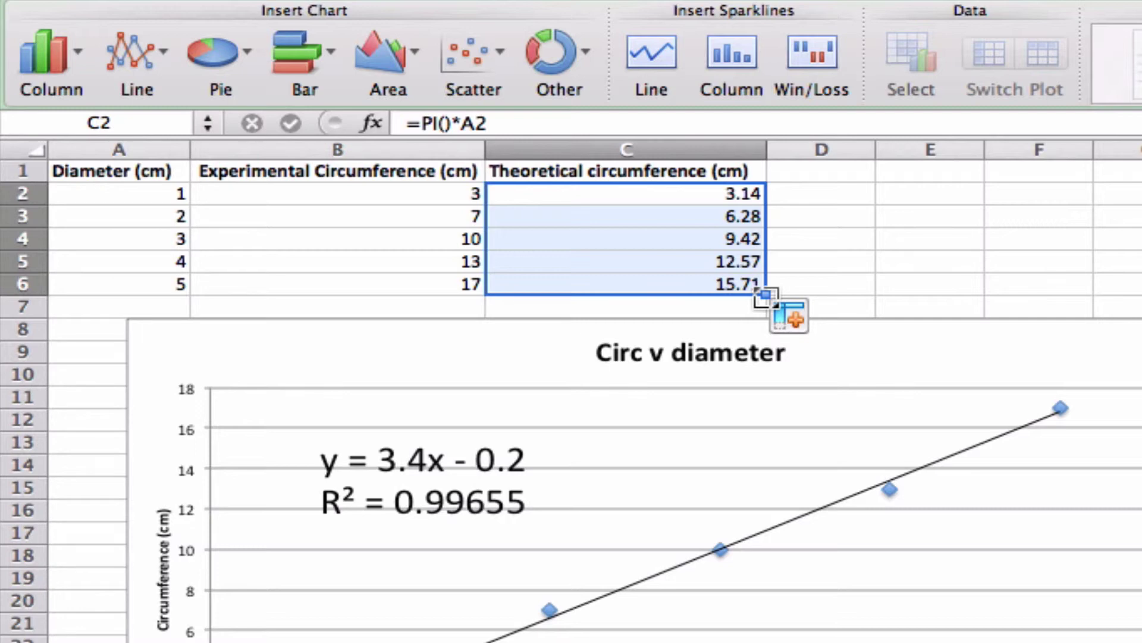
key(super+z)
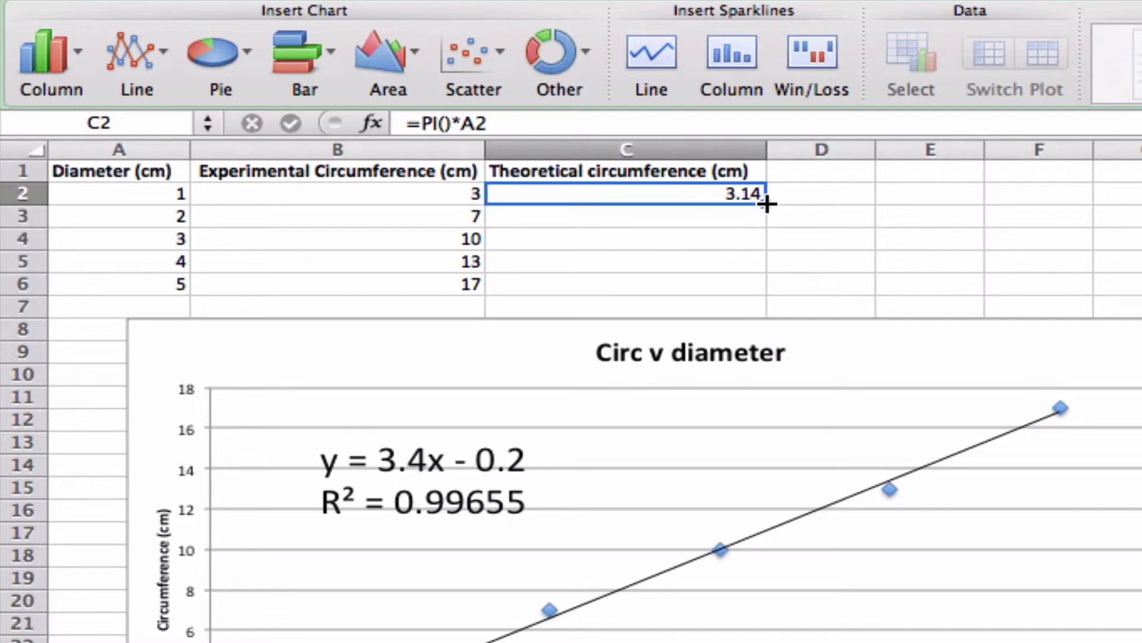
drag(766, 204, 767, 286)
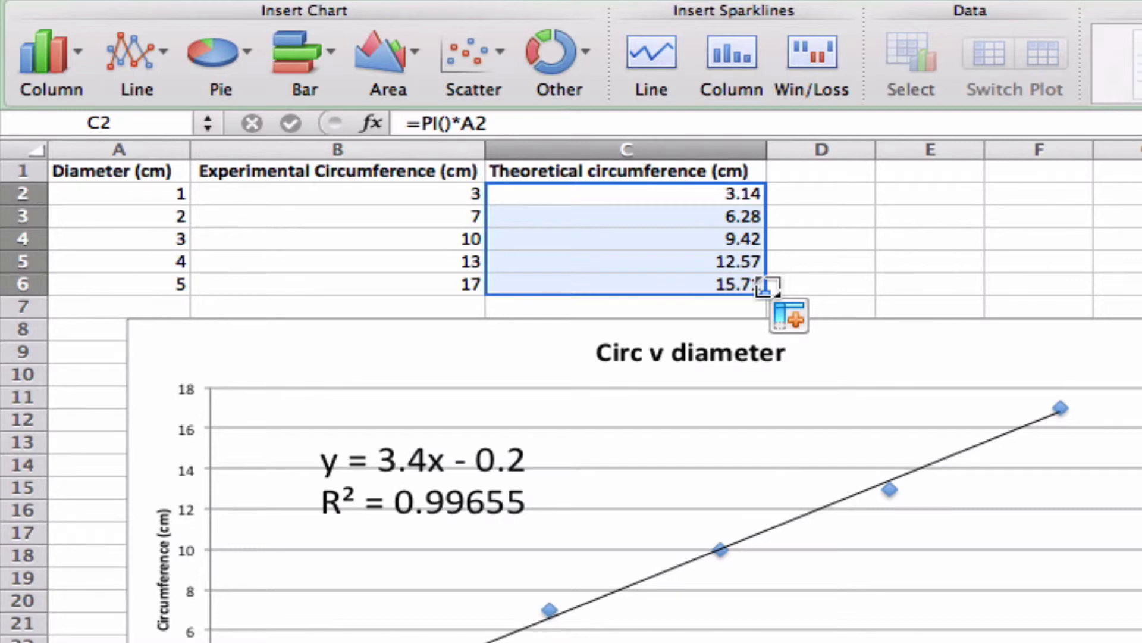
Check the filled formulas in C3 through C6 for their references to the diameter column.
click(678, 217)
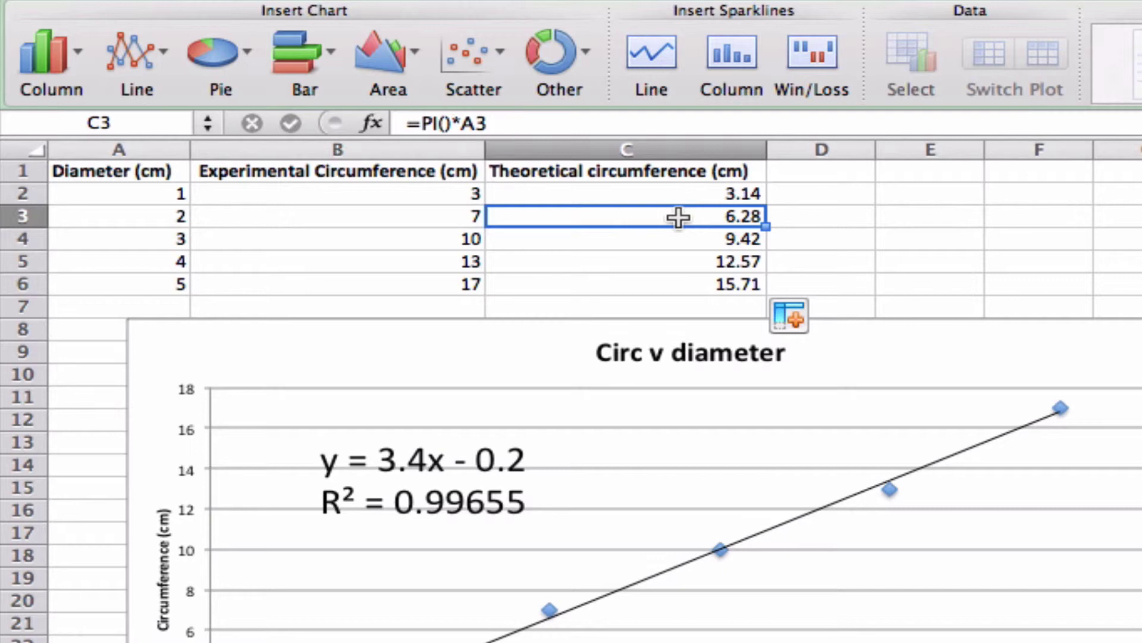
click(687, 243)
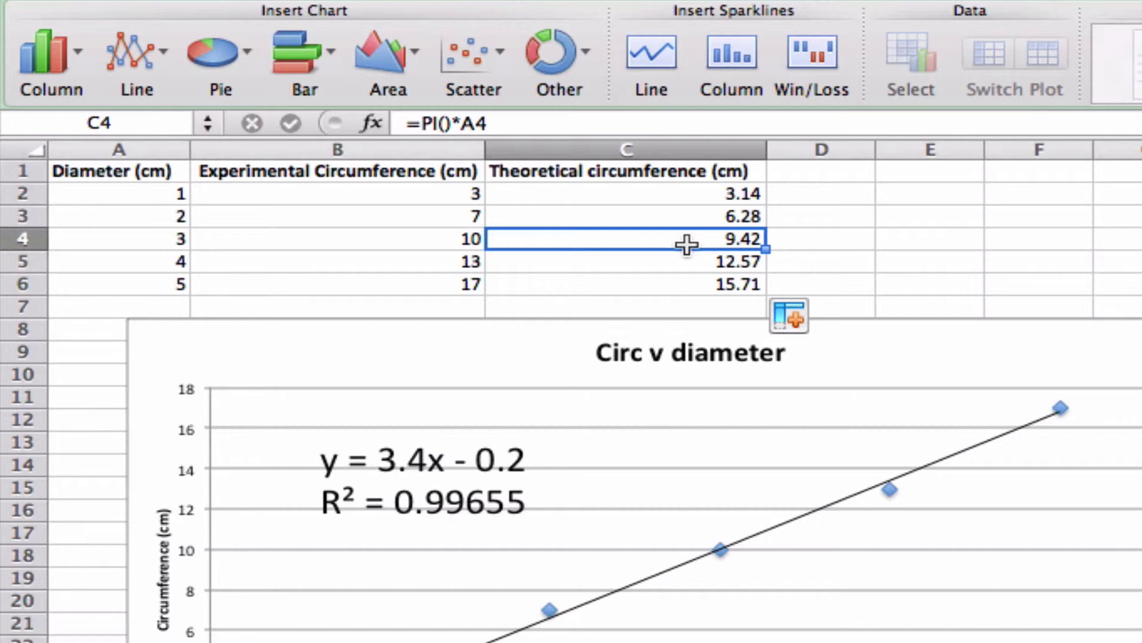
click(682, 269)
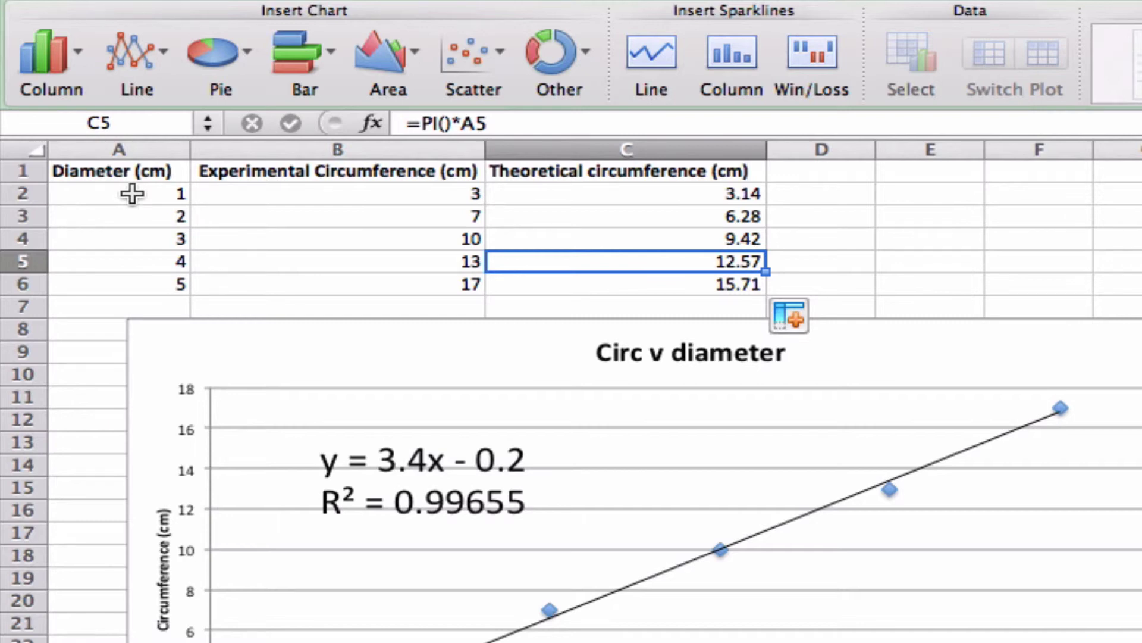
click(603, 279)
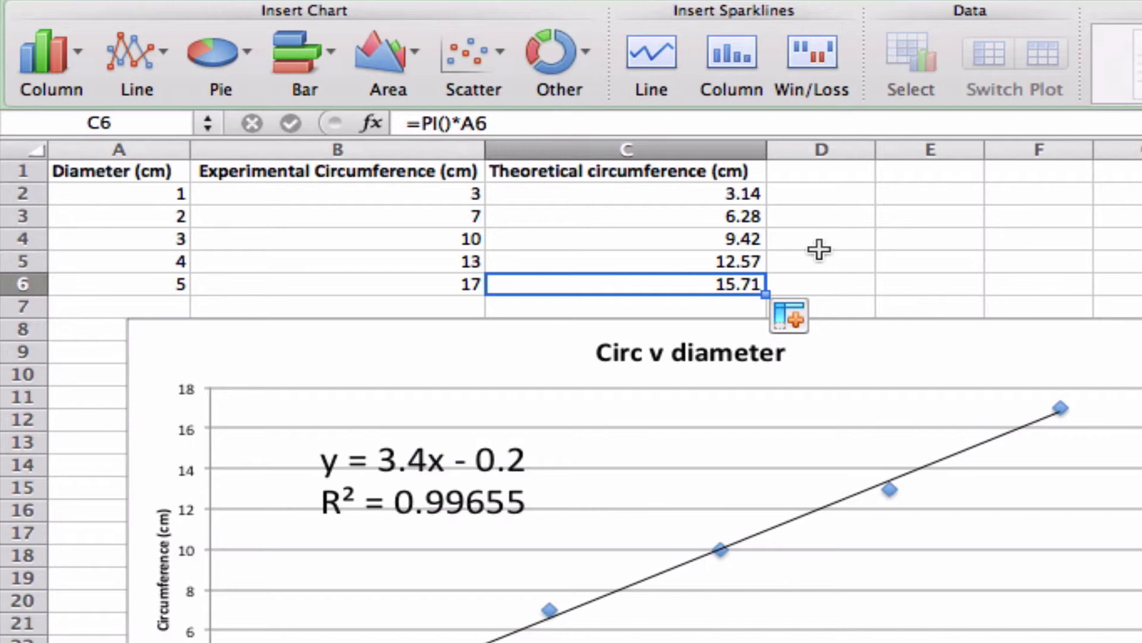
Extend the Circ v diameter chart's data range to include the theoretical circumference values in column C.
click(908, 363)
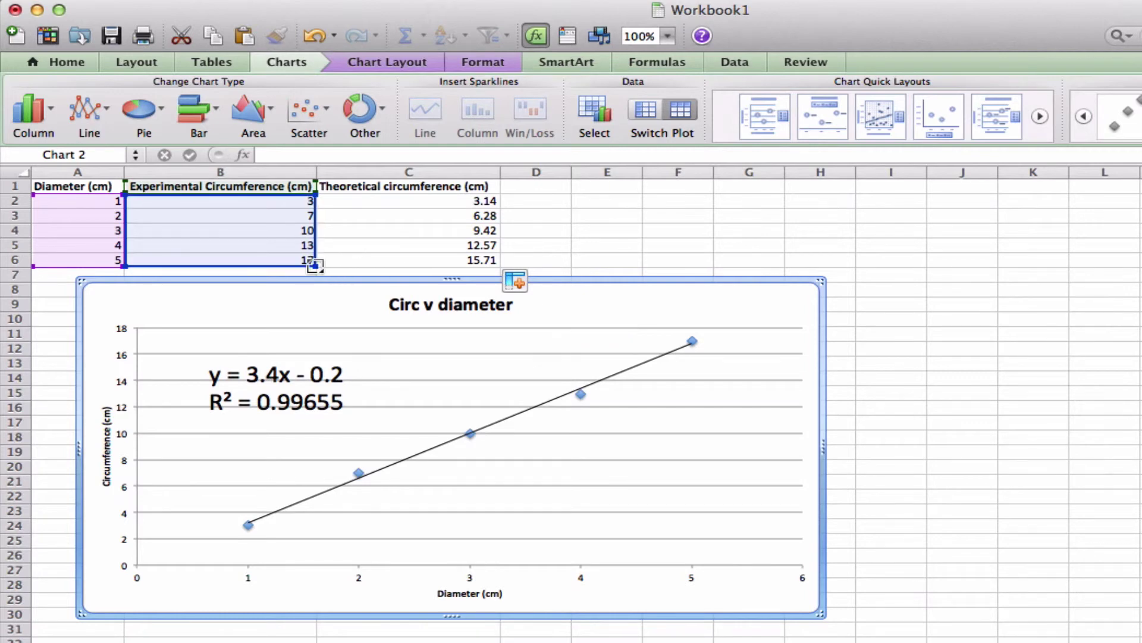
drag(330, 257, 431, 265)
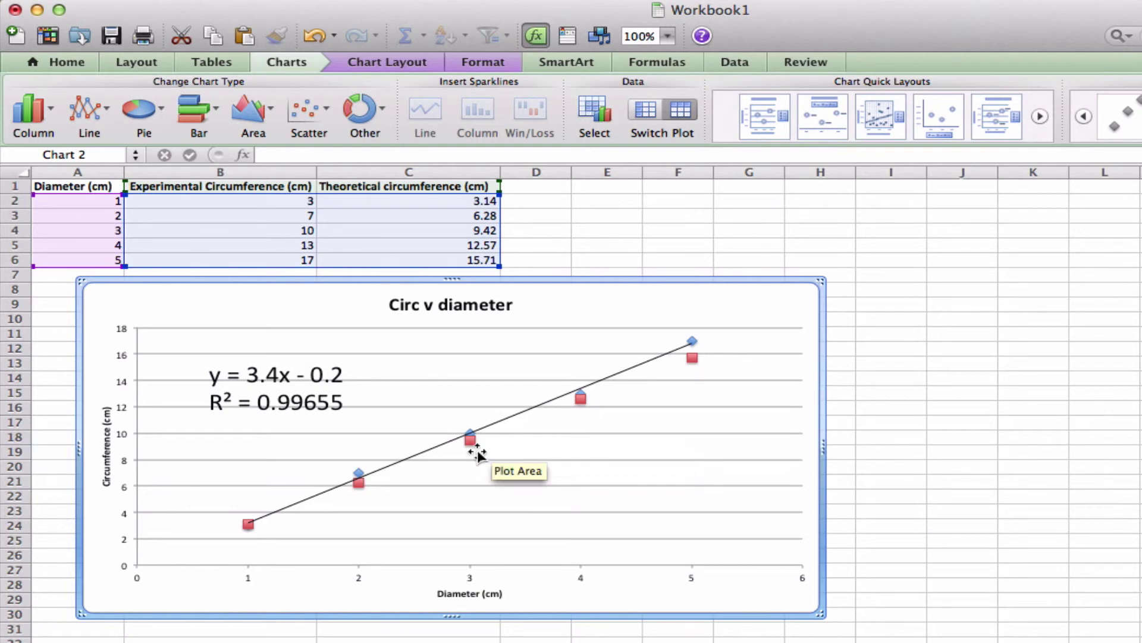
Add a linear trendline to the theoretical circumference series, displaying its equation and R-squared value on the chart.
mouse_move(470, 441)
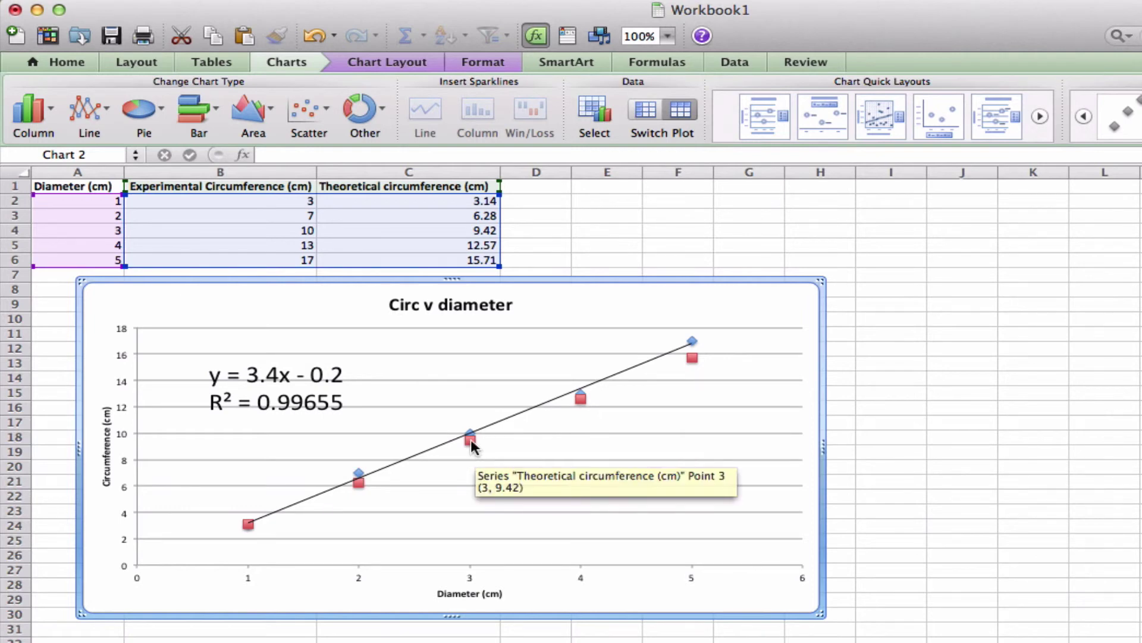
right_click(470, 443)
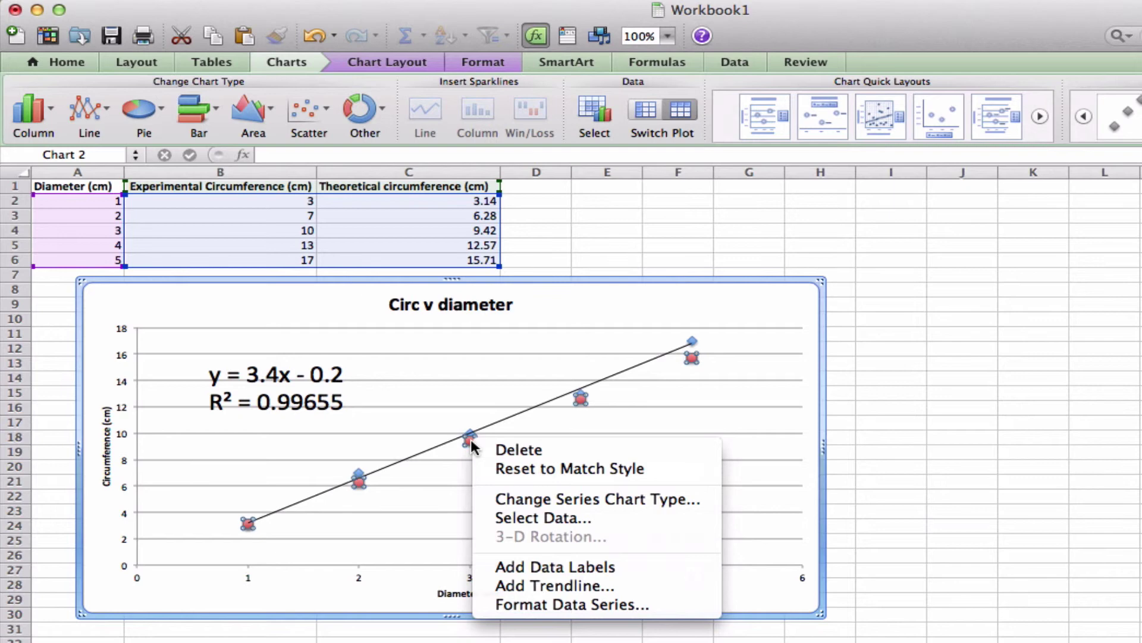
click(526, 585)
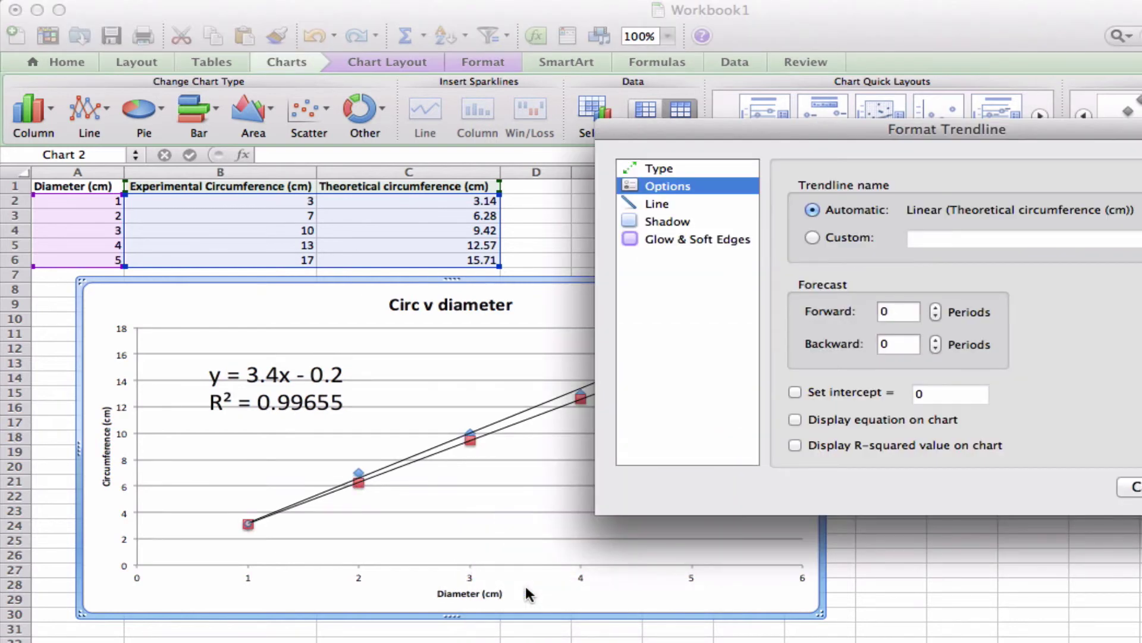
click(685, 167)
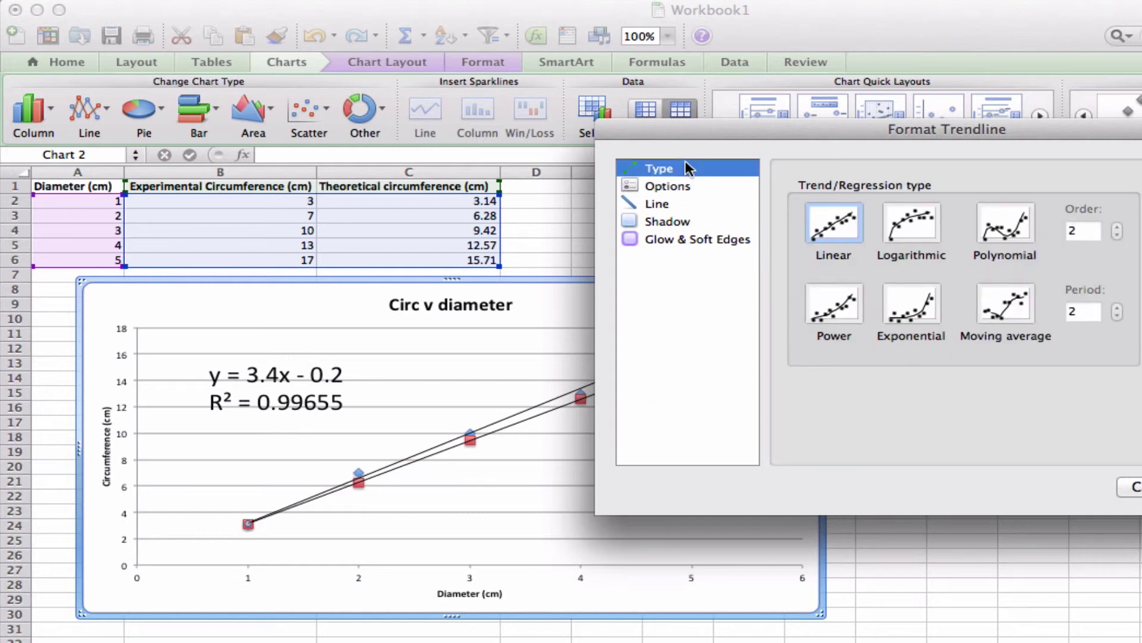
click(694, 188)
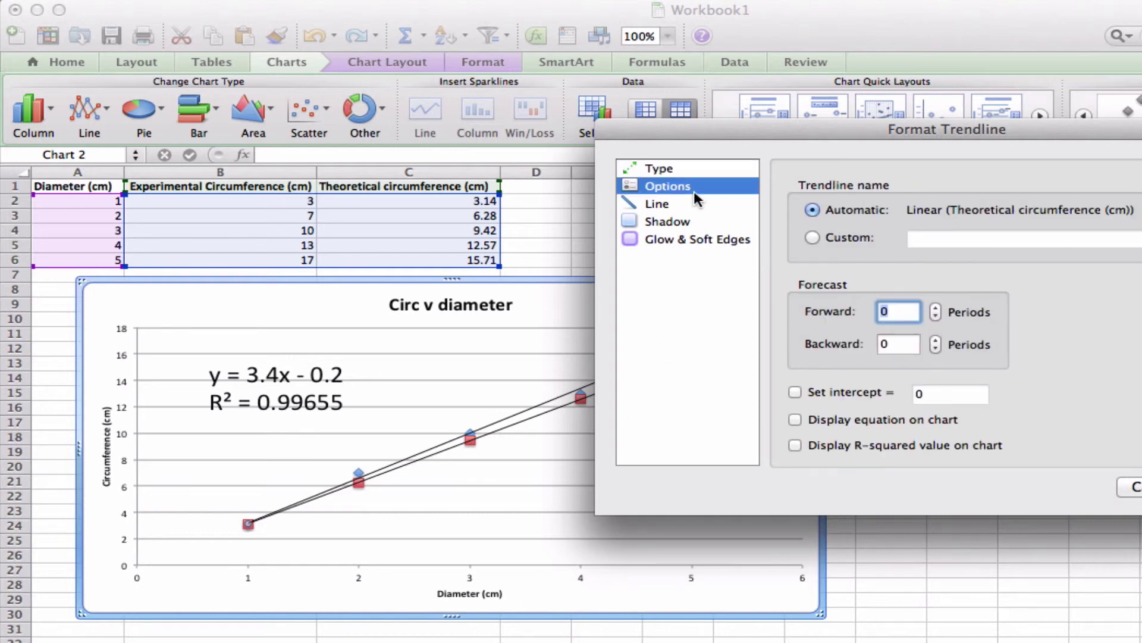
click(795, 419)
click(795, 445)
click(1132, 487)
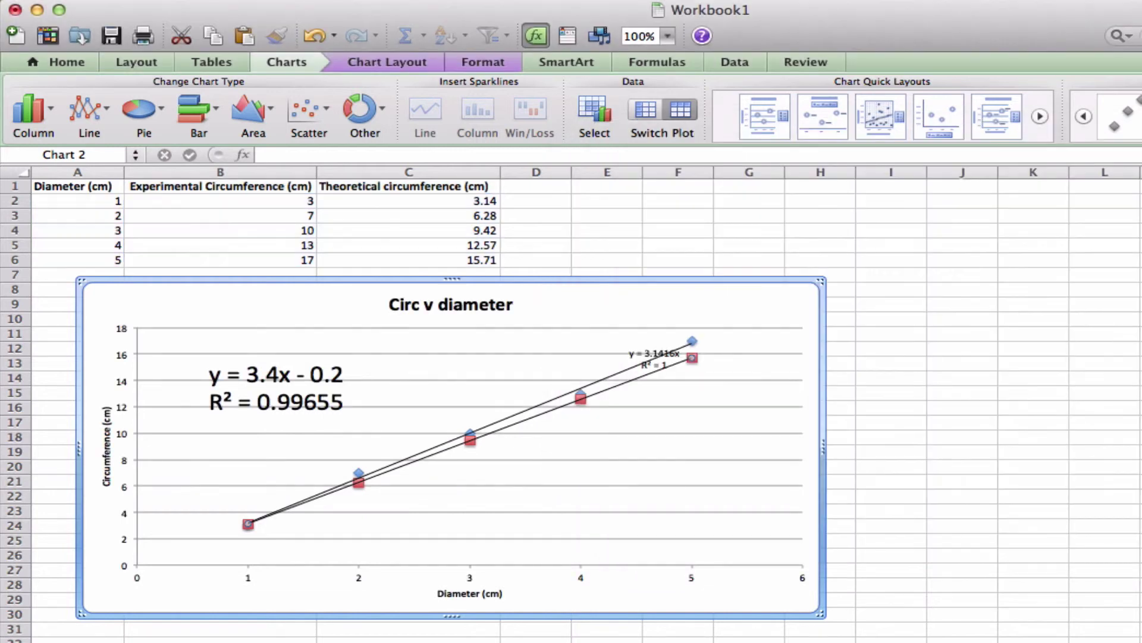
Enlarge the theoretical trendline's equation label to font size 28 and move it into the empty area below the trendlines.
click(653, 358)
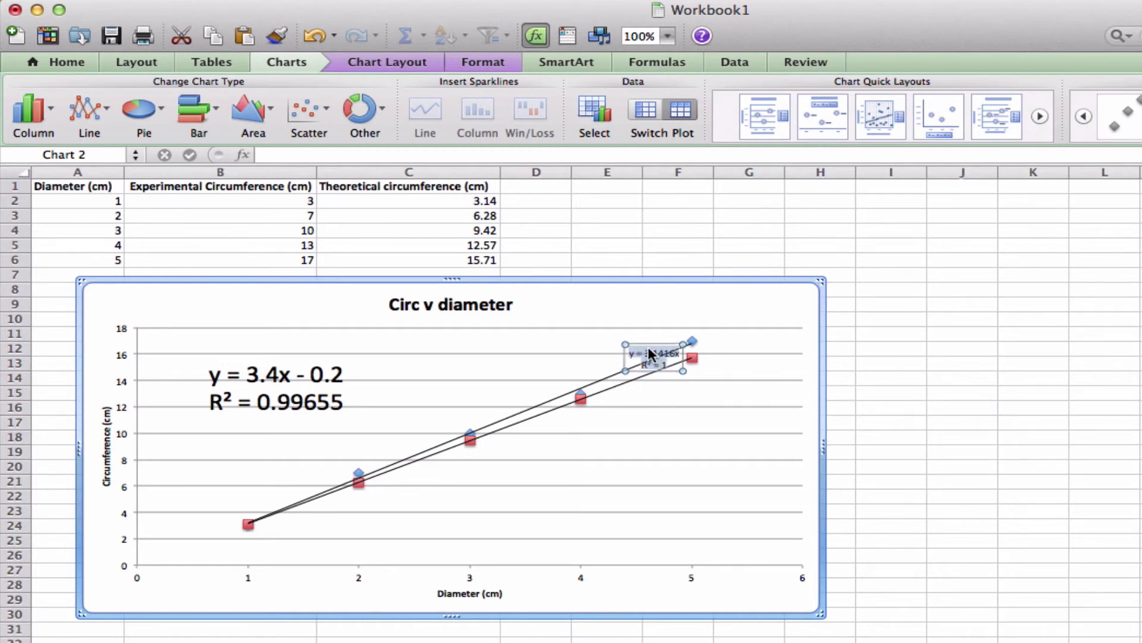
click(66, 63)
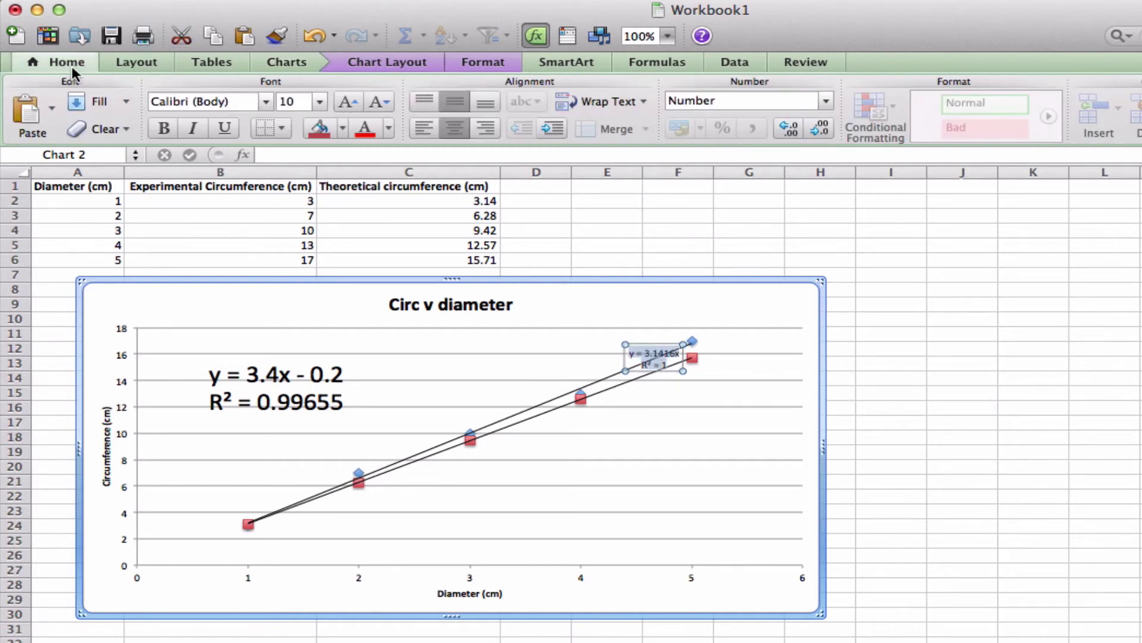
click(320, 102)
click(326, 301)
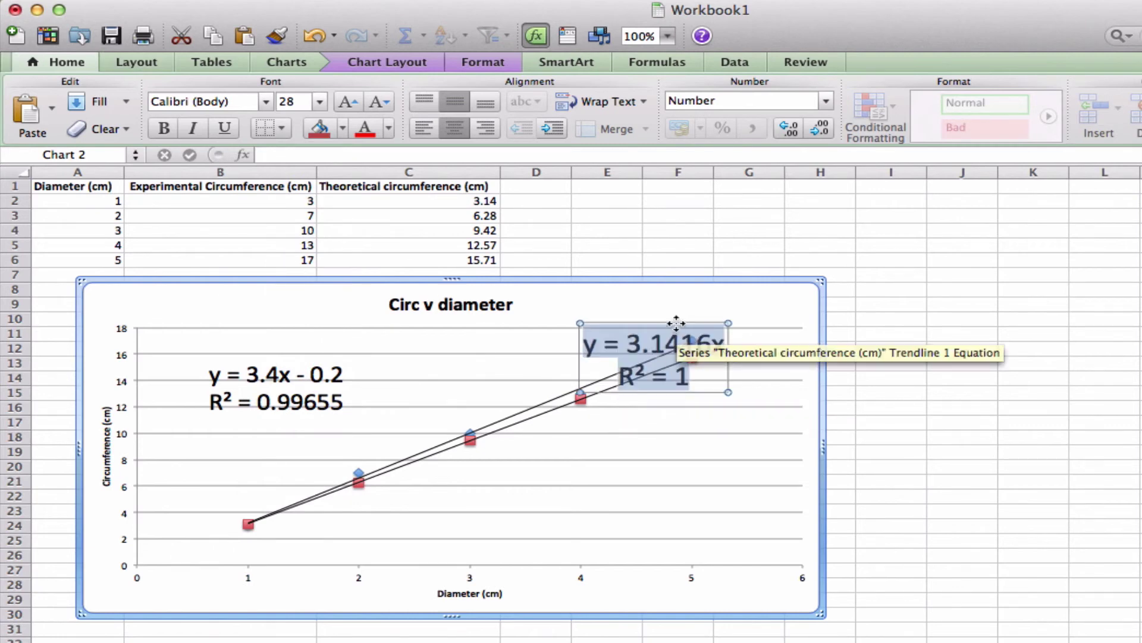
drag(678, 325, 706, 506)
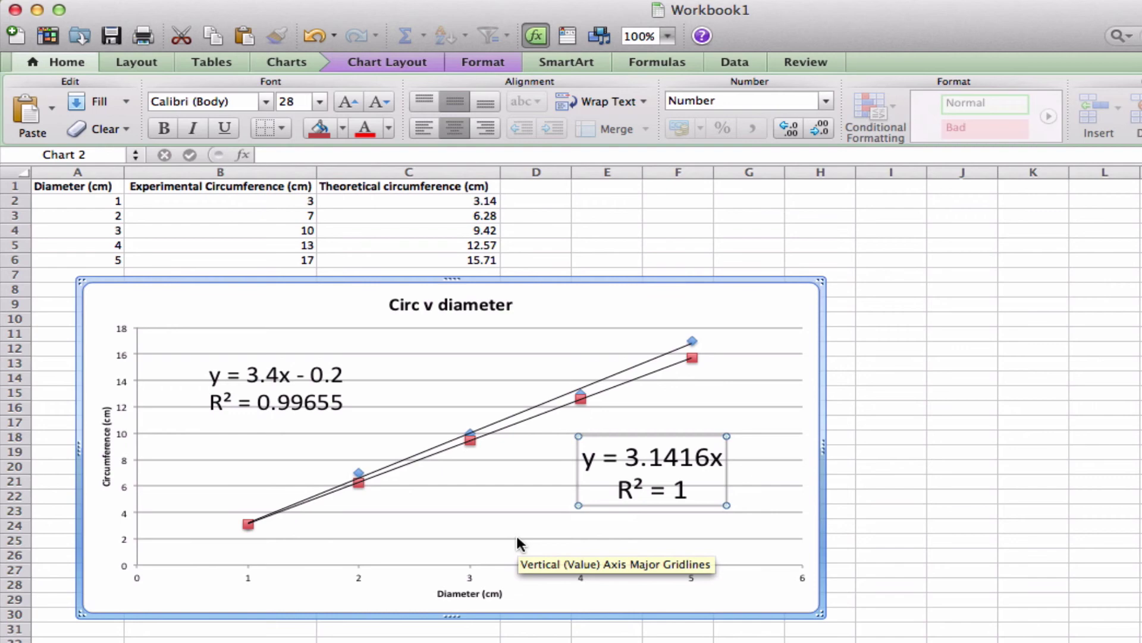
Add a legend at the right of the Circ v diameter chart.
click(388, 62)
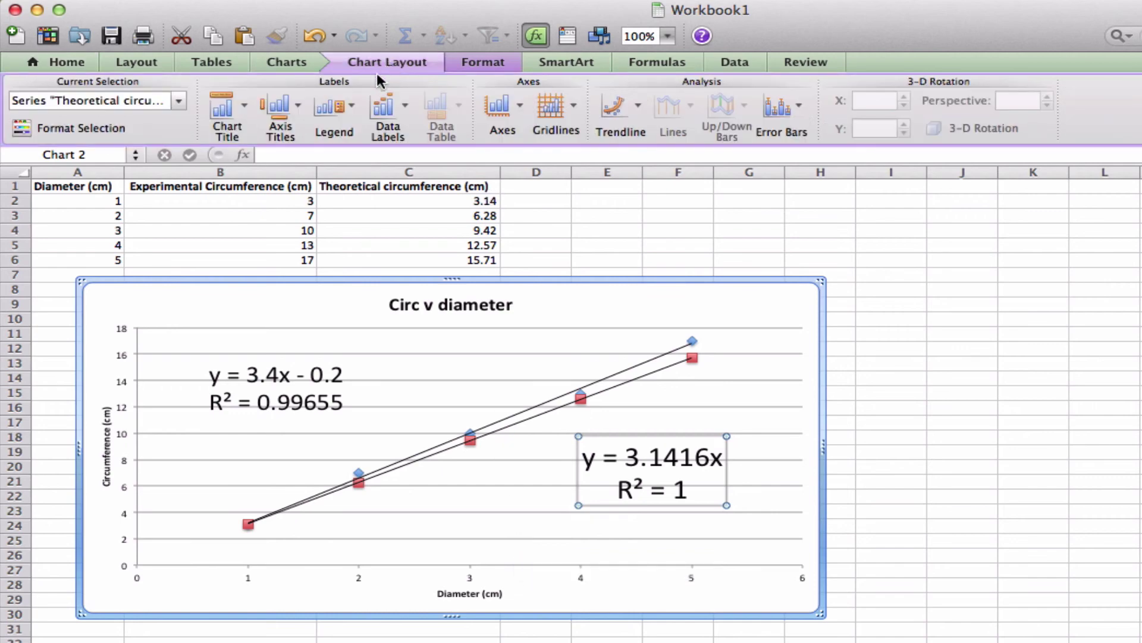
click(345, 106)
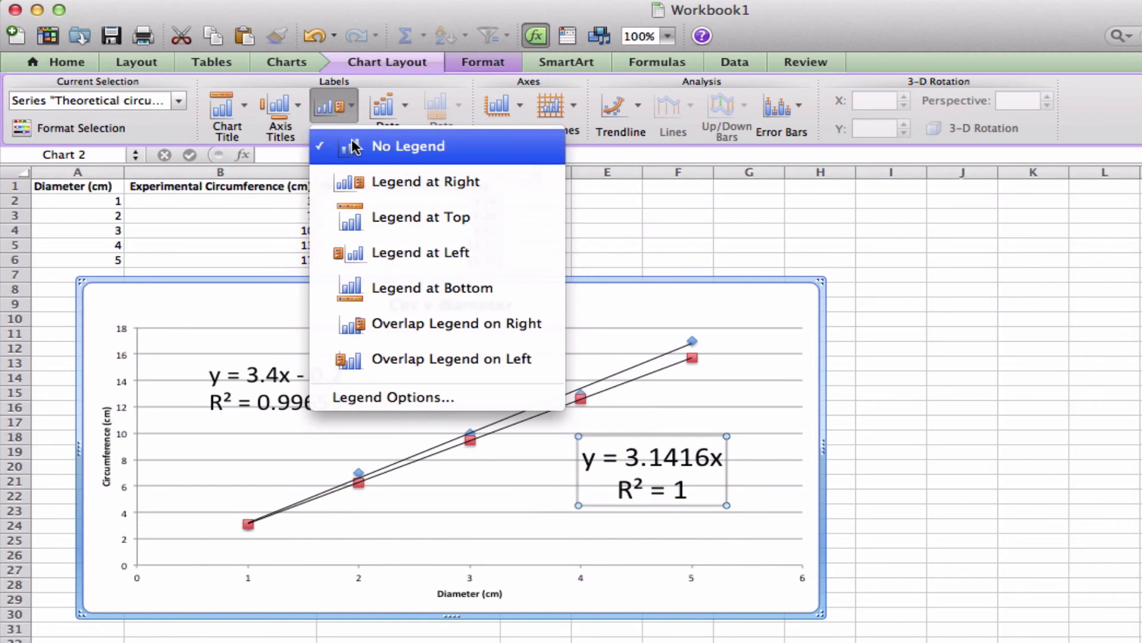
click(466, 182)
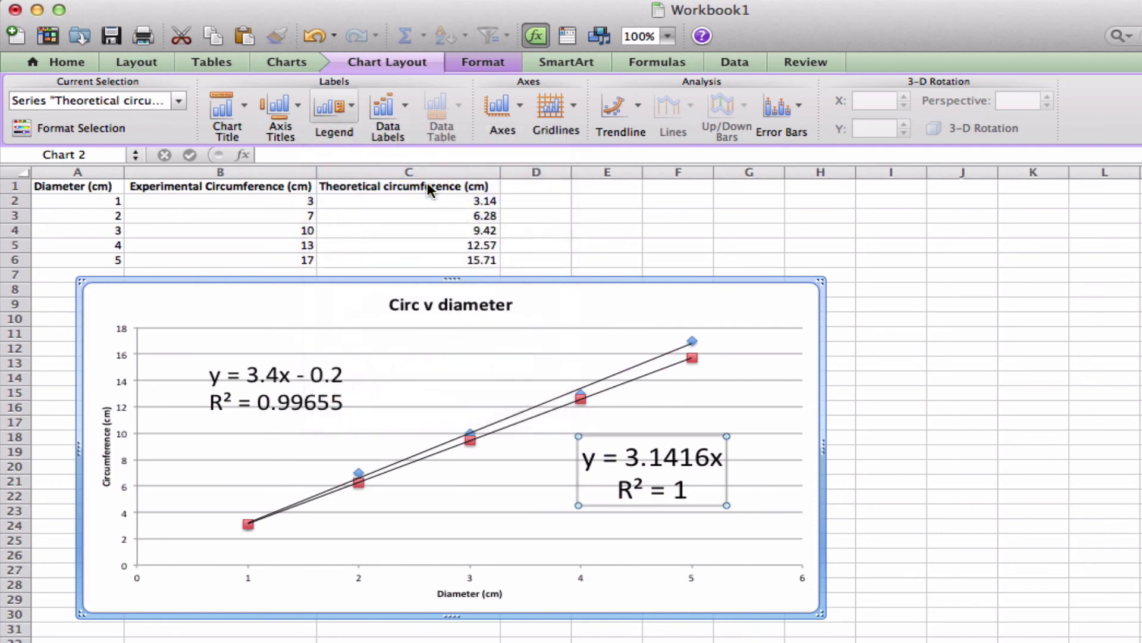